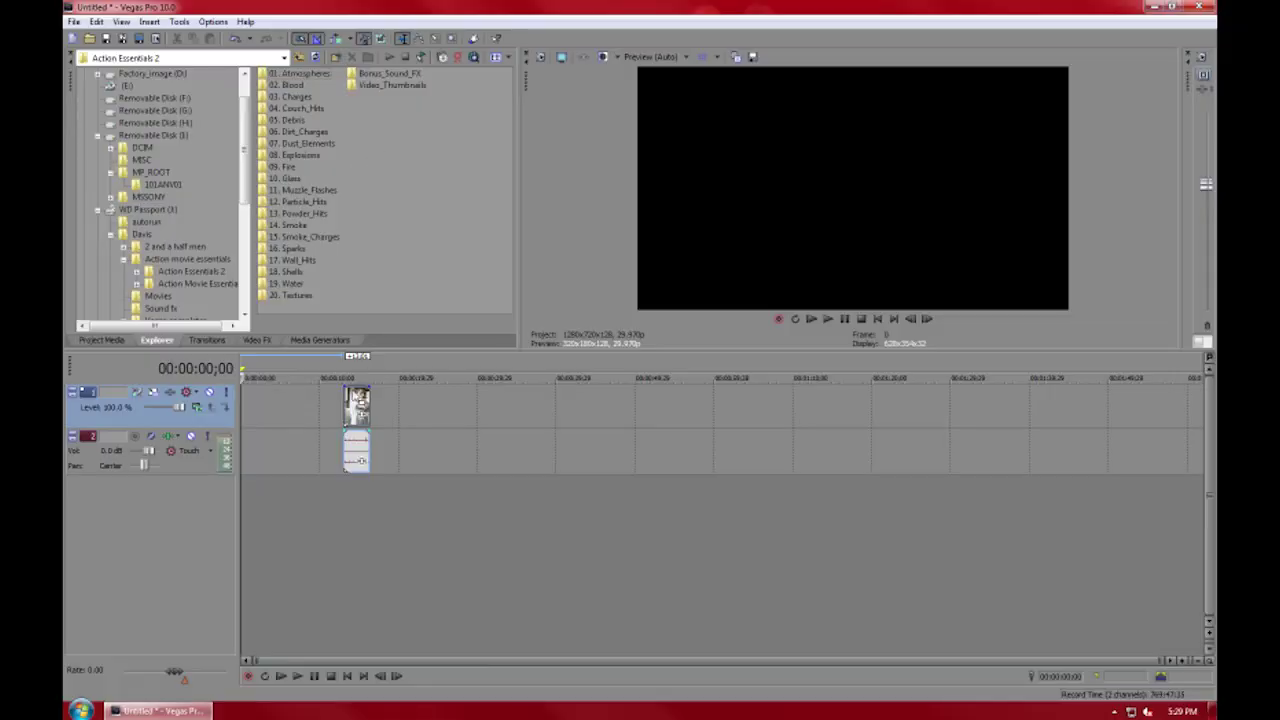
# - Move the gun clip to the start of the timeline and preview it before opening the 11. Muzzle_Flashes folder
pyautogui.moveTo(357, 405); pyautogui.dragTo(254, 405)
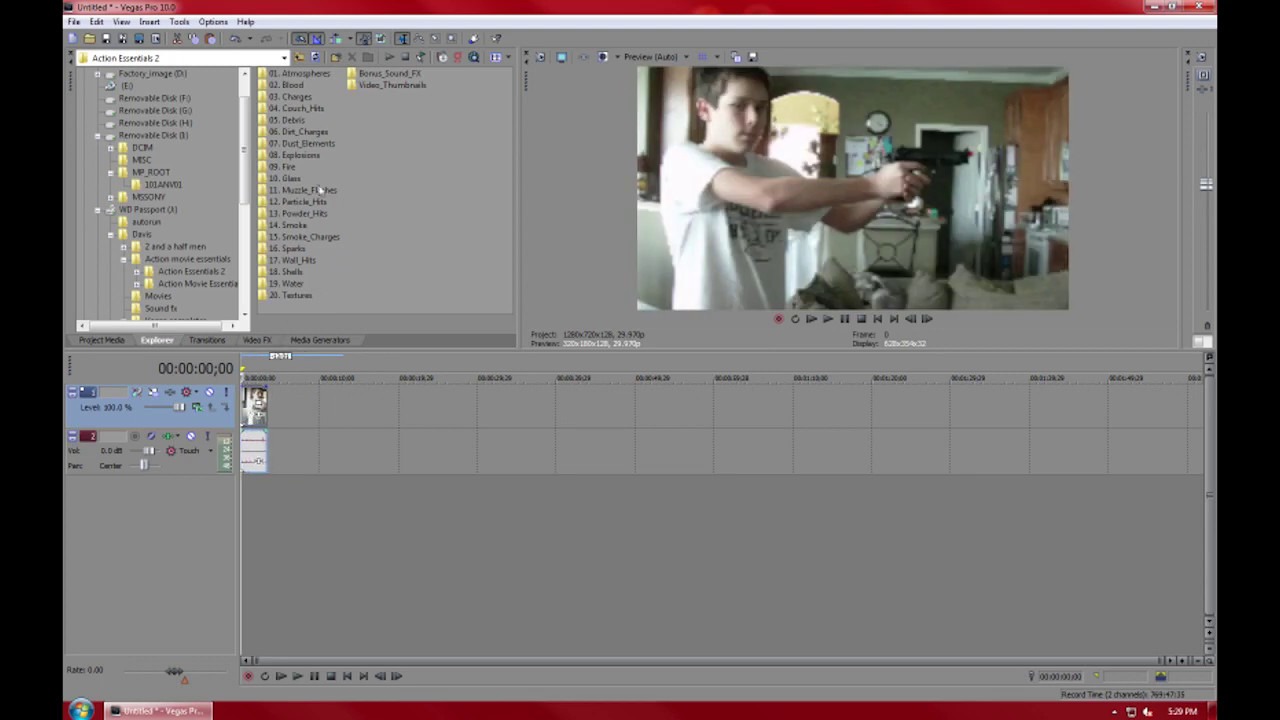
pyautogui.click(297, 676)
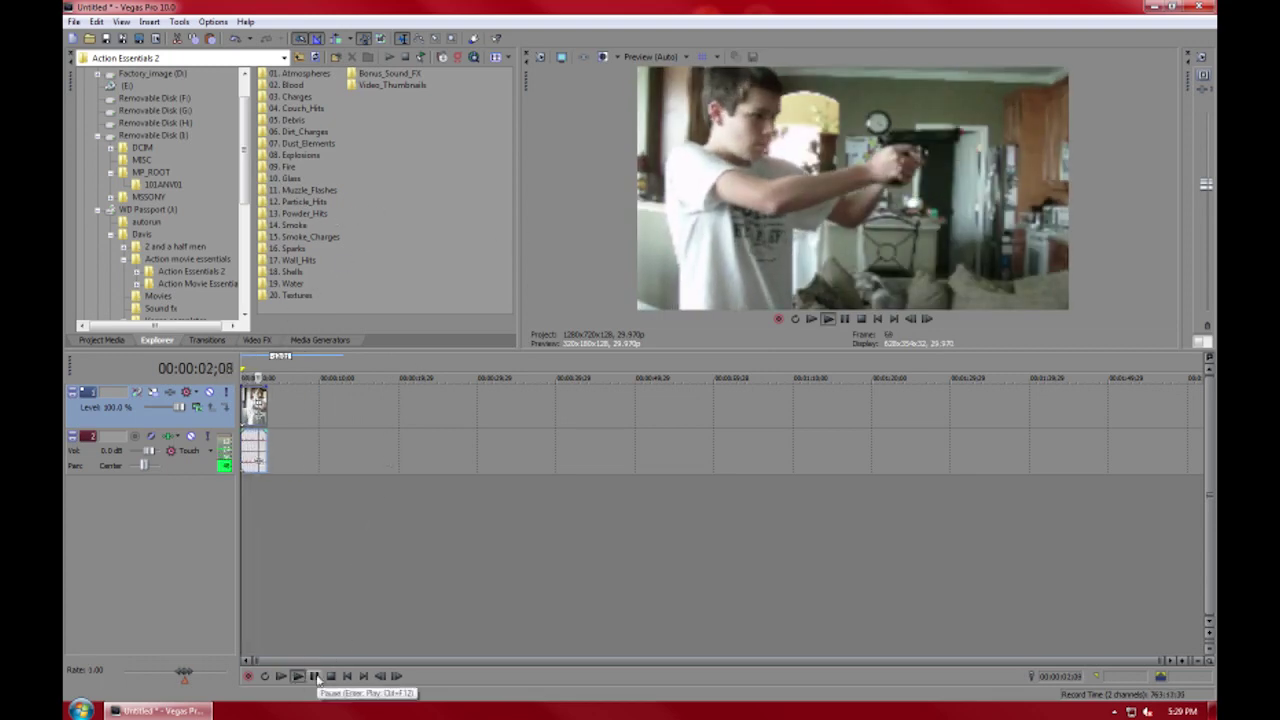
pyautogui.click(347, 676)
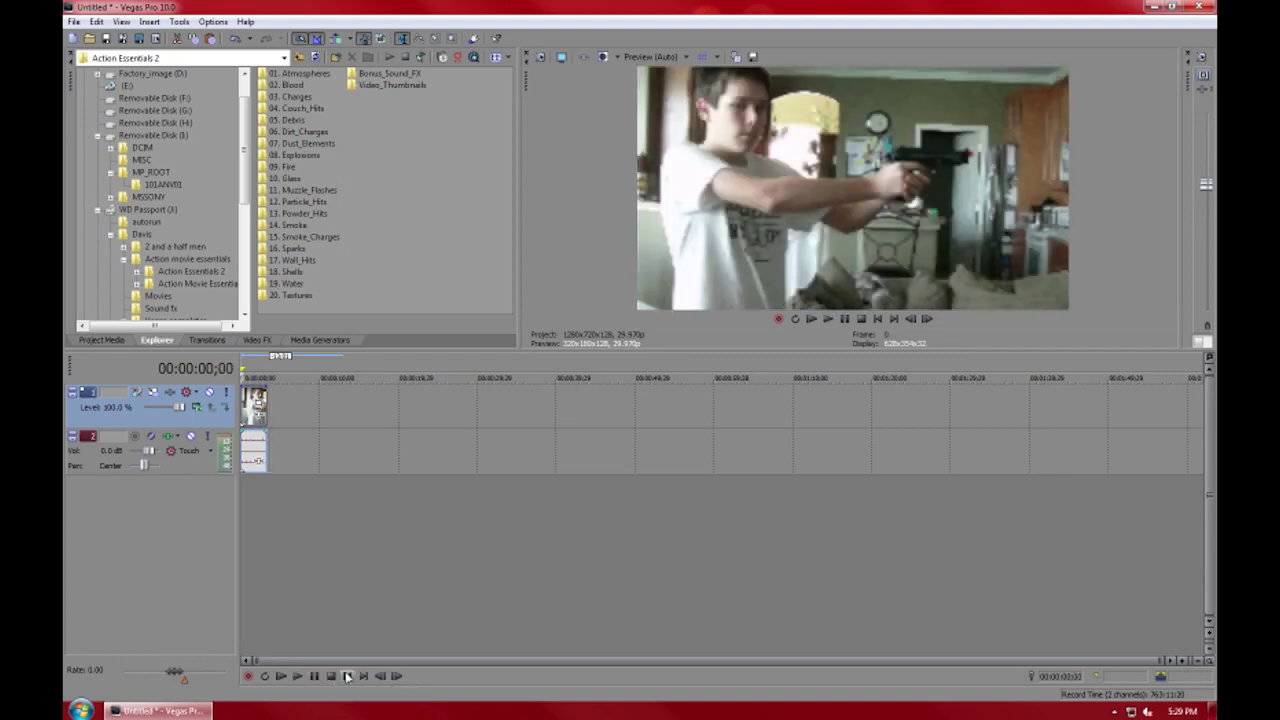
pyautogui.doubleClick(309, 190)
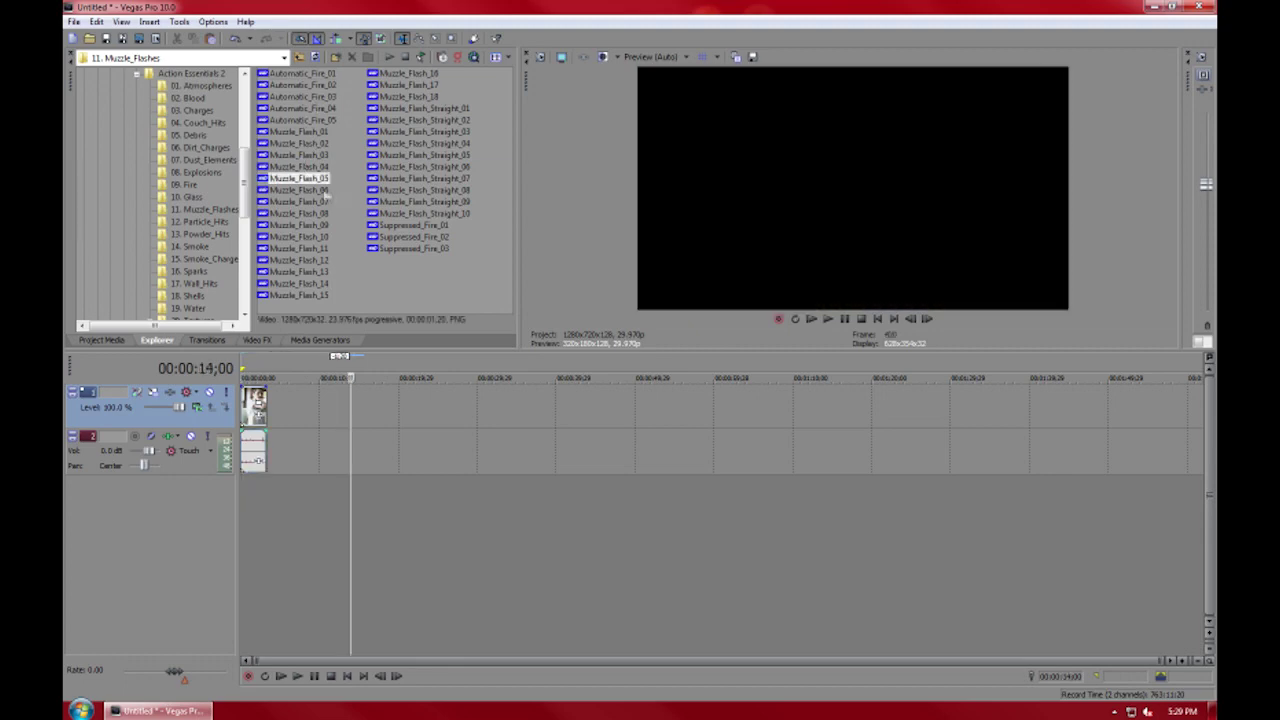
pyautogui.moveTo(310, 190); pyautogui.dragTo(346, 403)
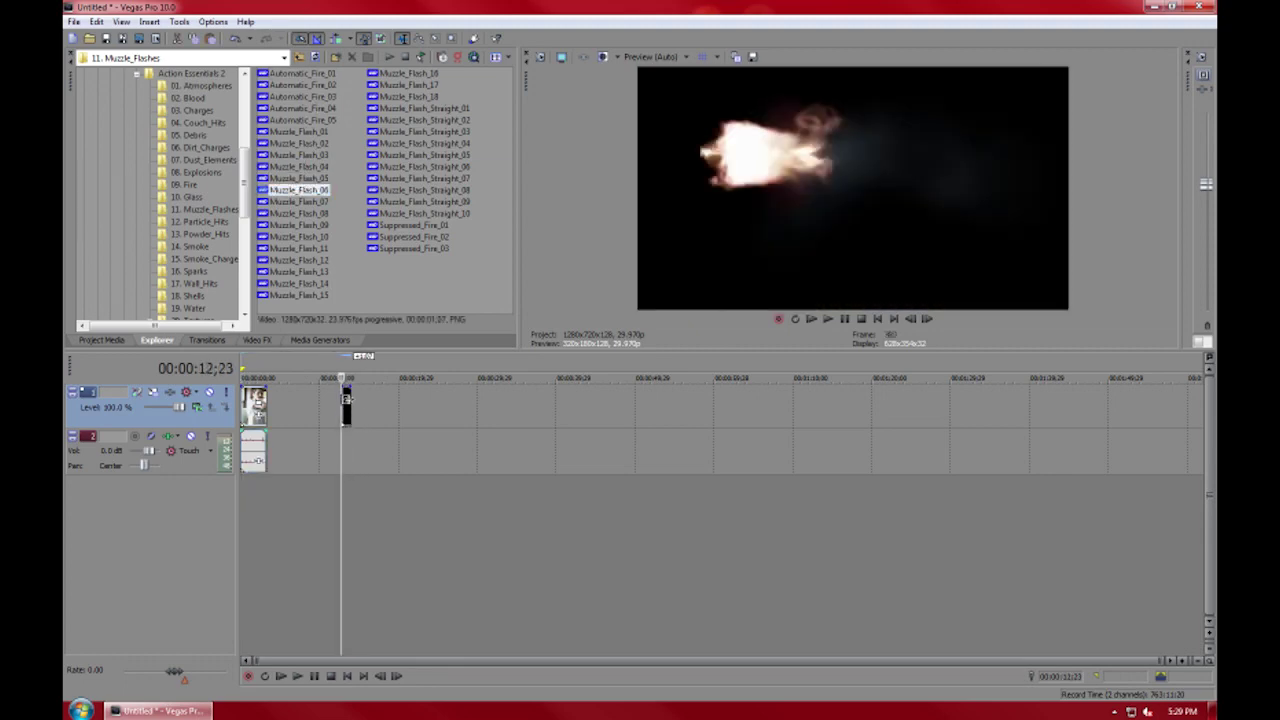
pyautogui.moveTo(347, 403); pyautogui.dragTo(338, 393)
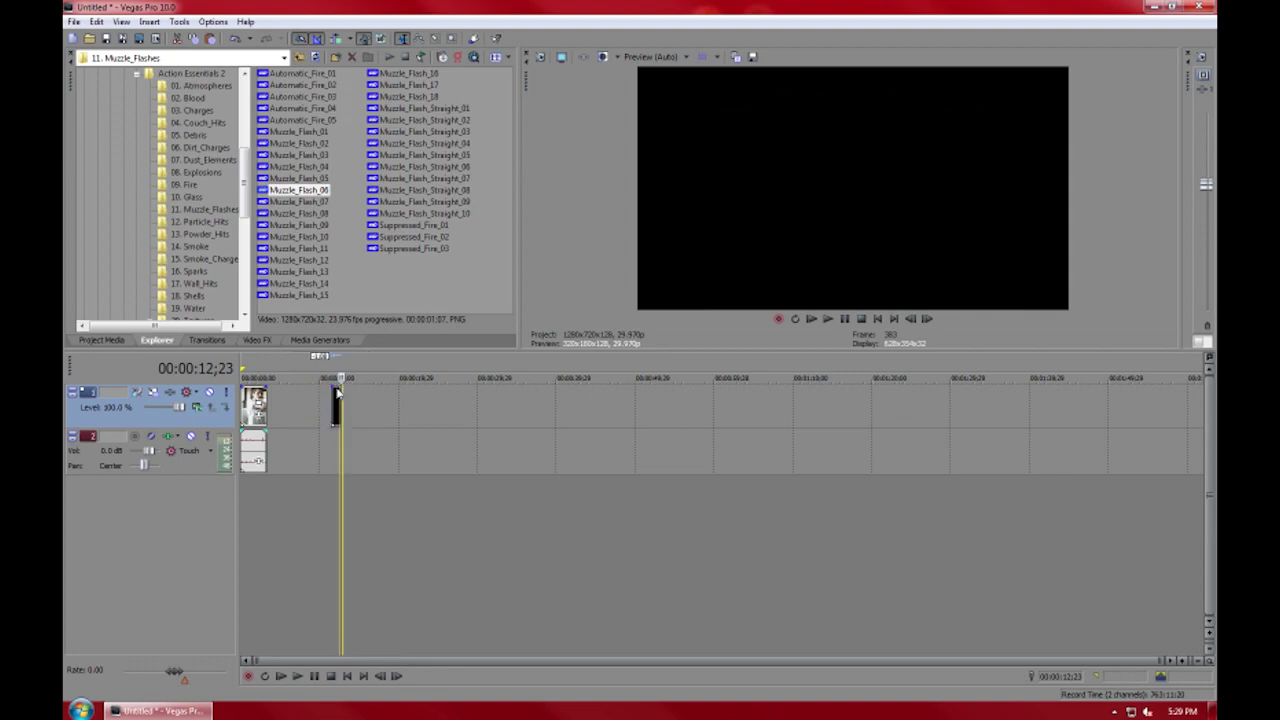
pyautogui.rightClick(338, 393)
pyautogui.click(380, 168)
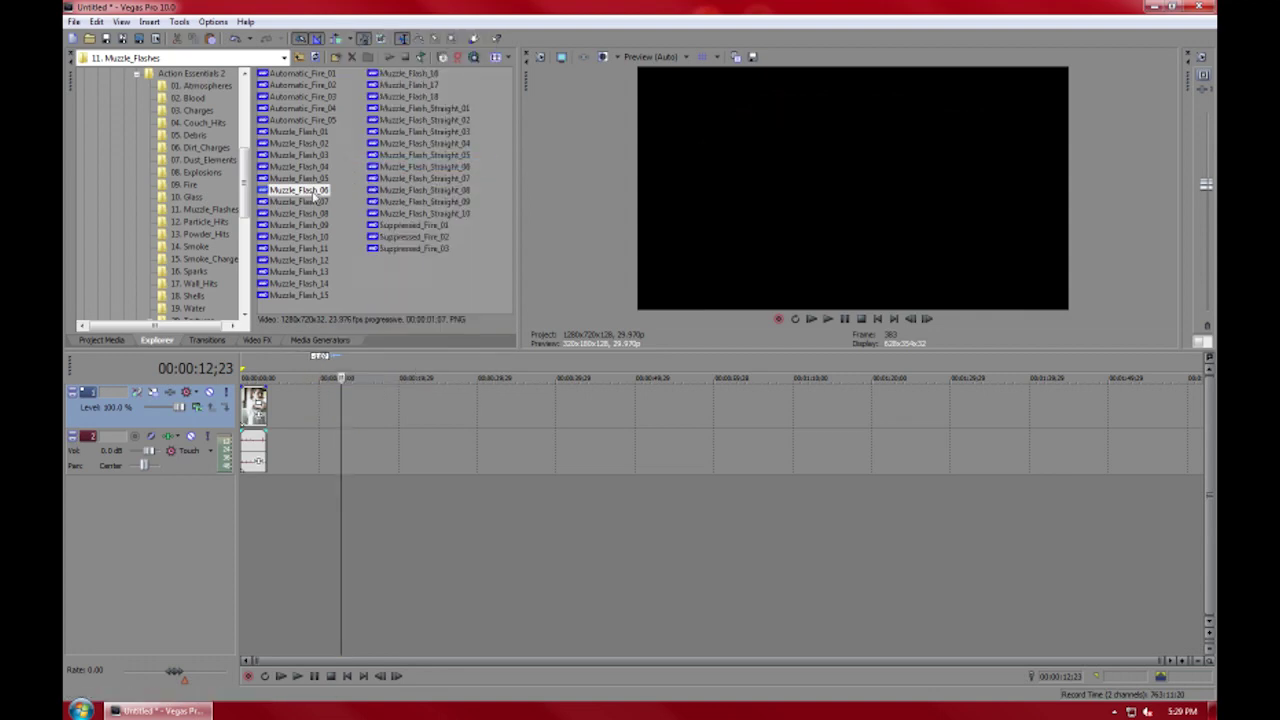
# - Add Muzzle_Flash_06 on a new track above the gun clip and align its start with the shot at 00:00:01;27
pyautogui.moveTo(324, 378); pyautogui.dragTo(258, 407)
pyautogui.click(246, 406)
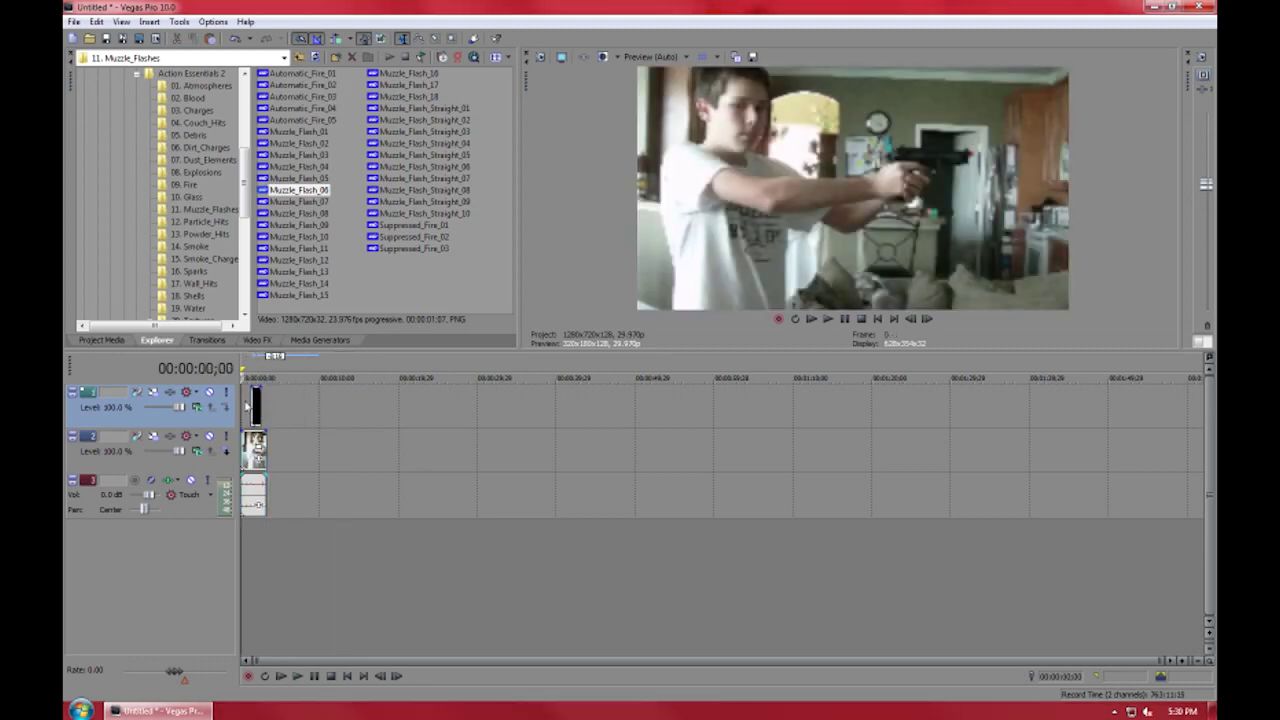
pyautogui.press('space')
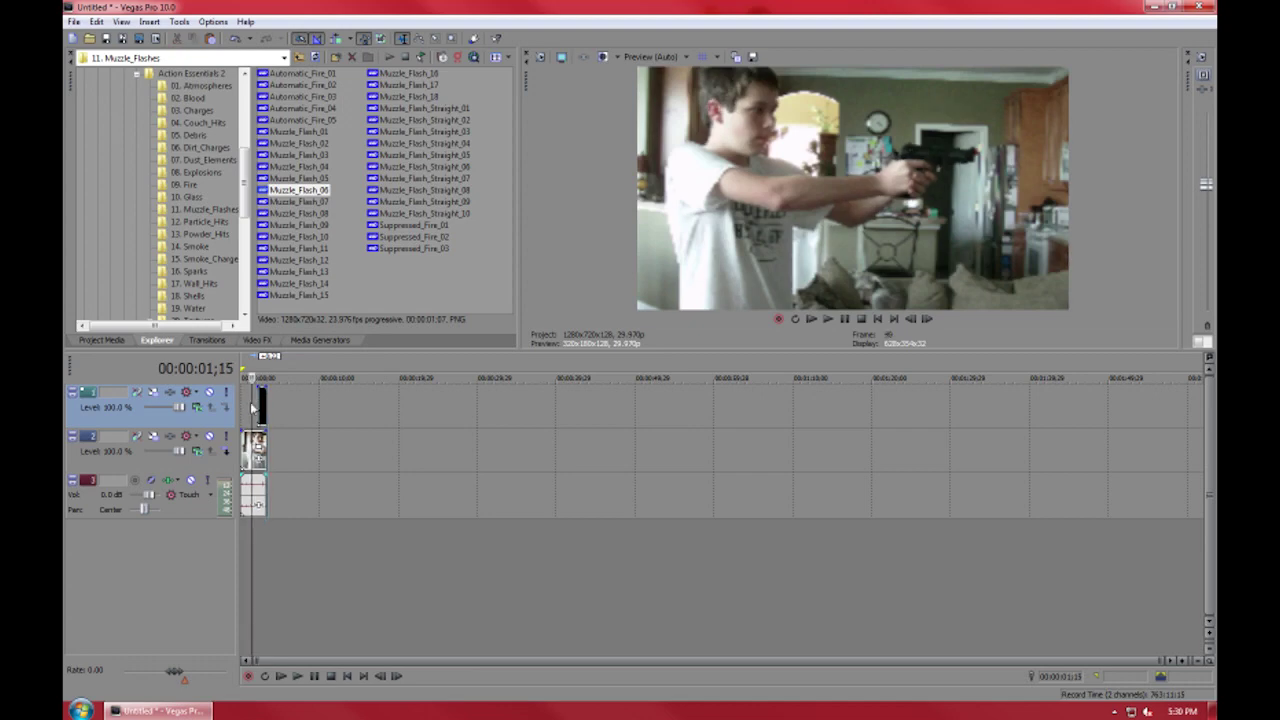
pyautogui.scroll(3, 269, 376)
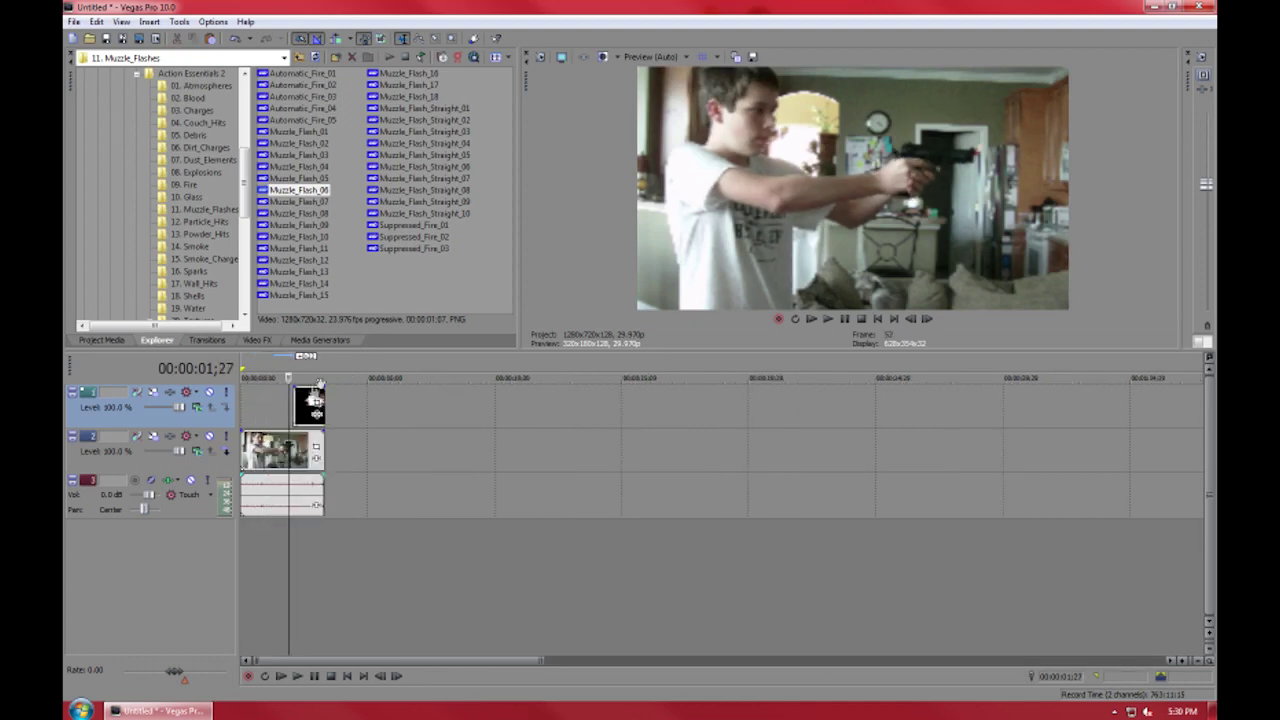
pyautogui.moveTo(310, 398); pyautogui.dragTo(307, 398)
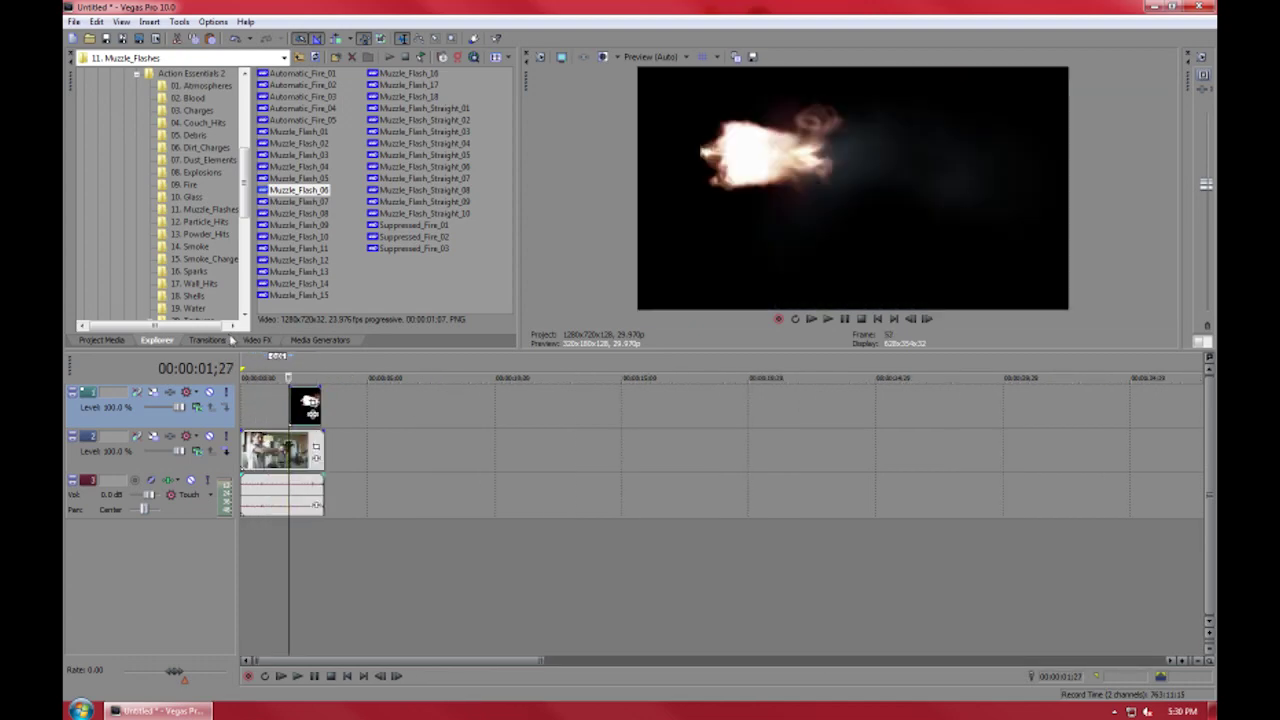
# - Apply the Chroma Keyer effect with its Blue Screen preset to the muzzle flash event
pyautogui.click(260, 340)
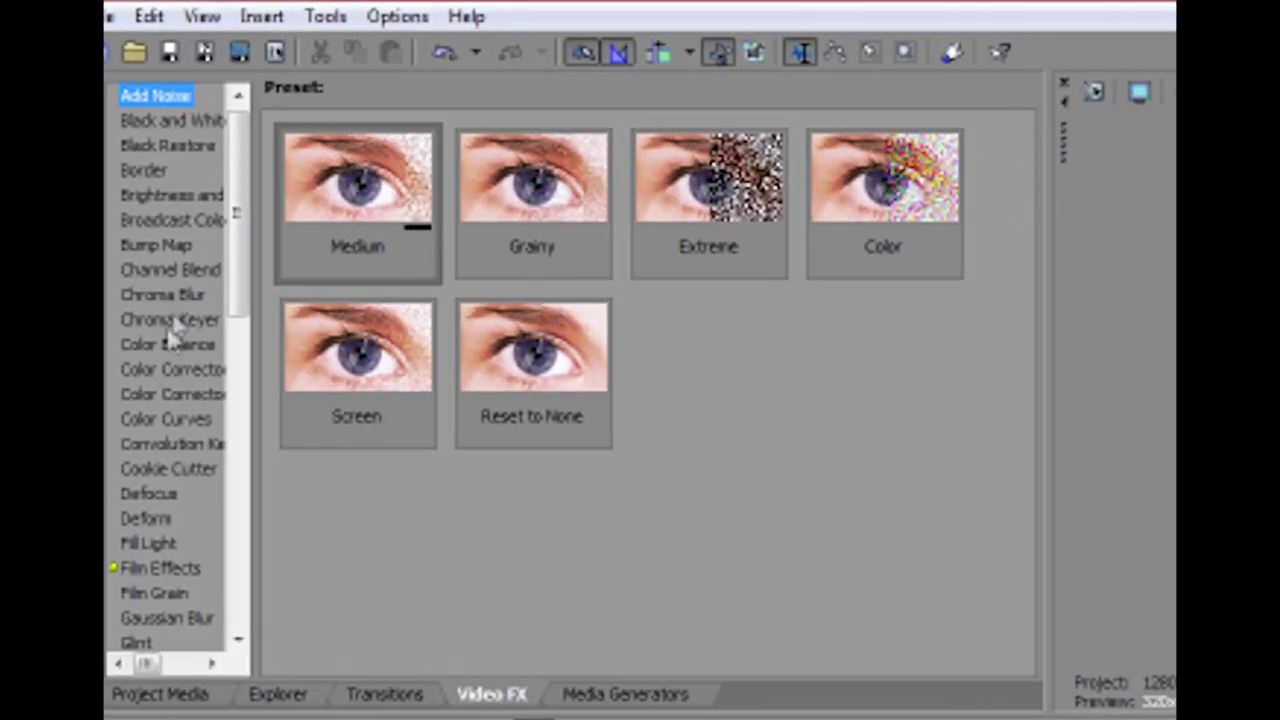
pyautogui.click(170, 322)
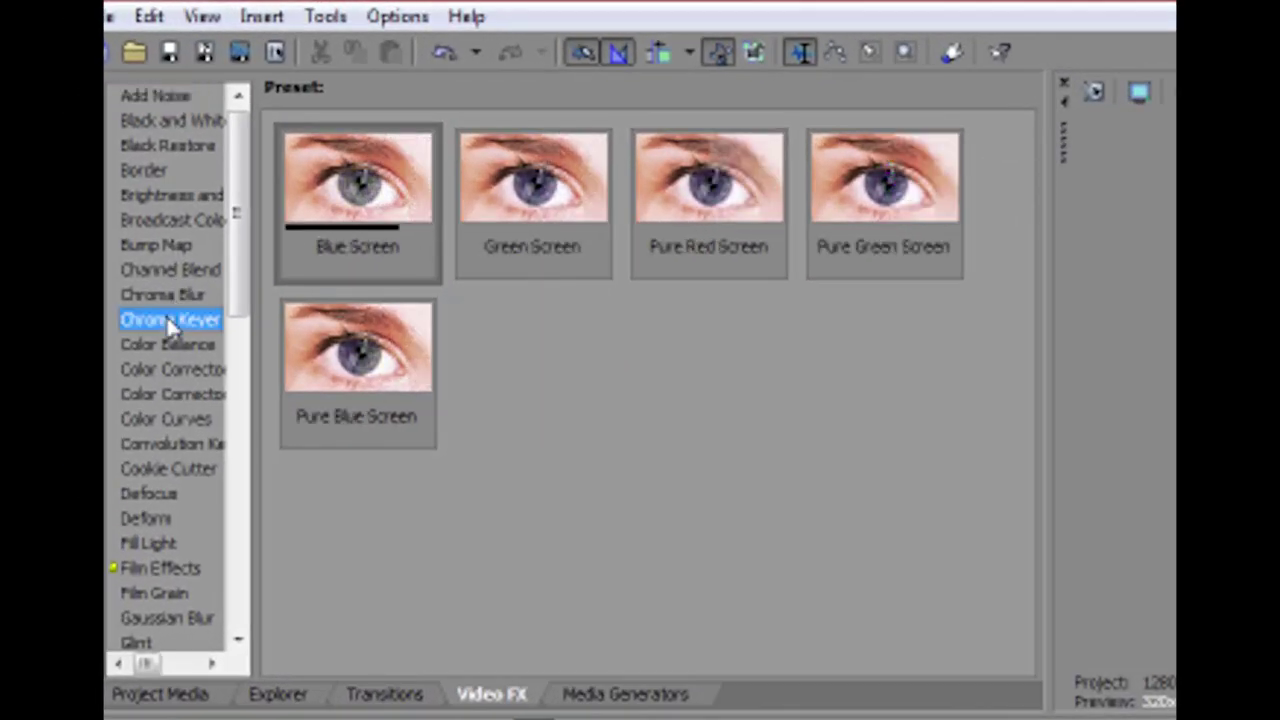
pyautogui.click(350, 191)
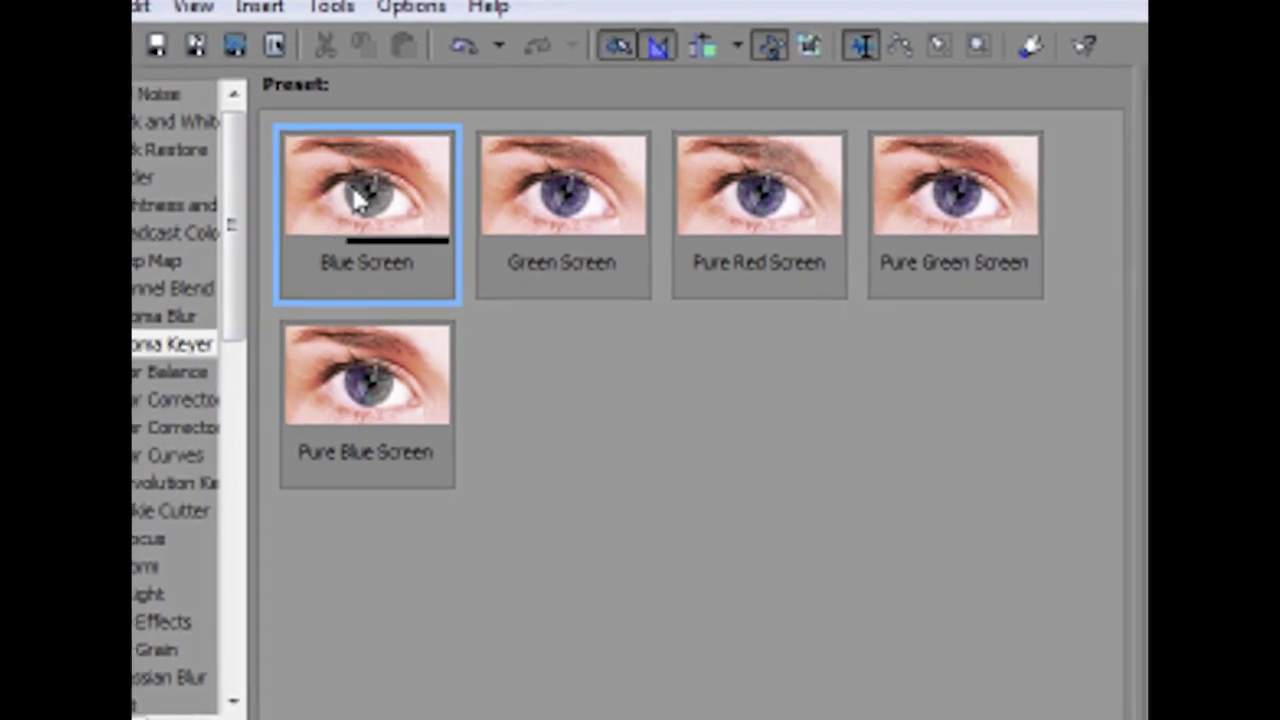
pyautogui.moveTo(354, 191); pyautogui.dragTo(529, 466)
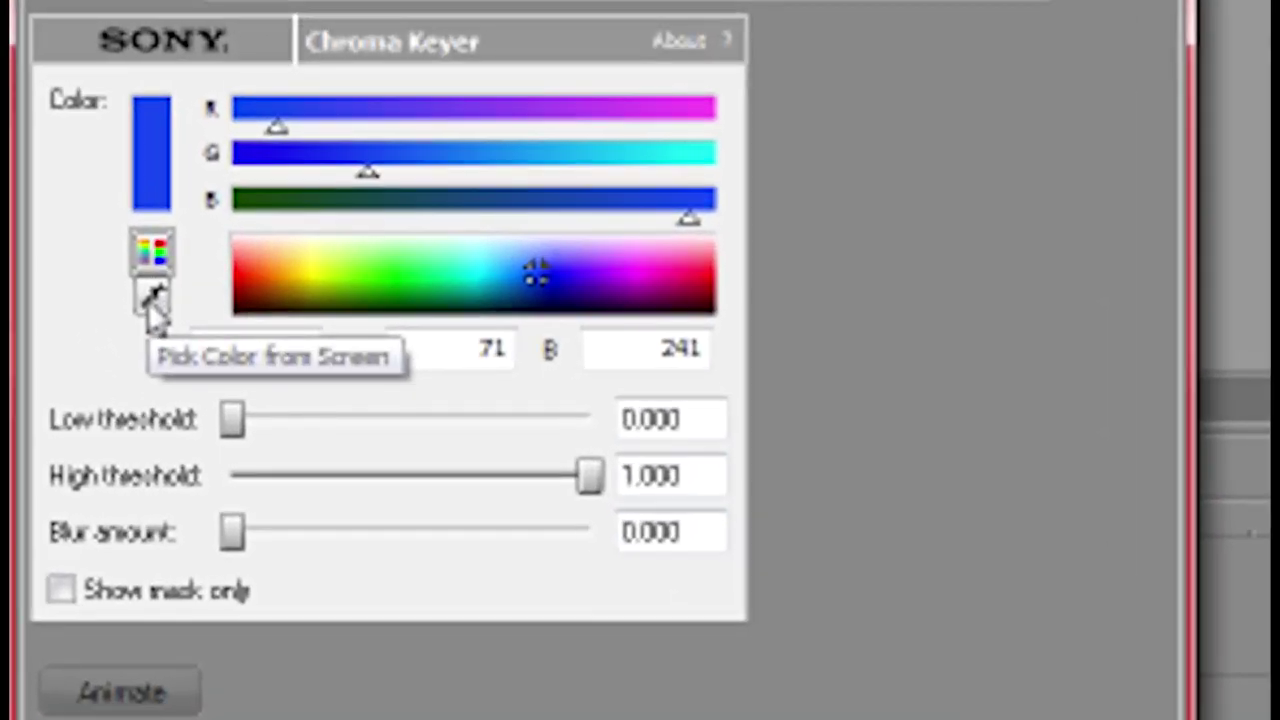
# - Set the Chroma Keyer color to black by sampling the muzzle flash's background in the video preview
pyautogui.click(152, 298)
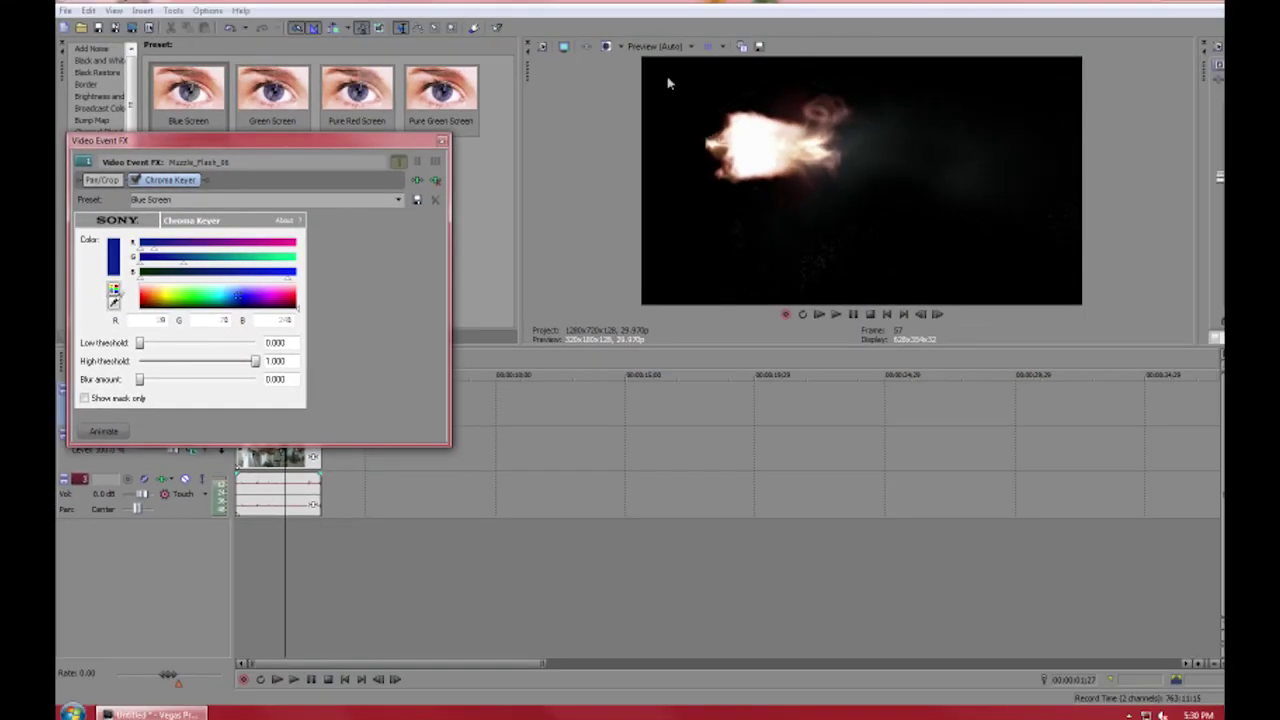
pyautogui.click(668, 83)
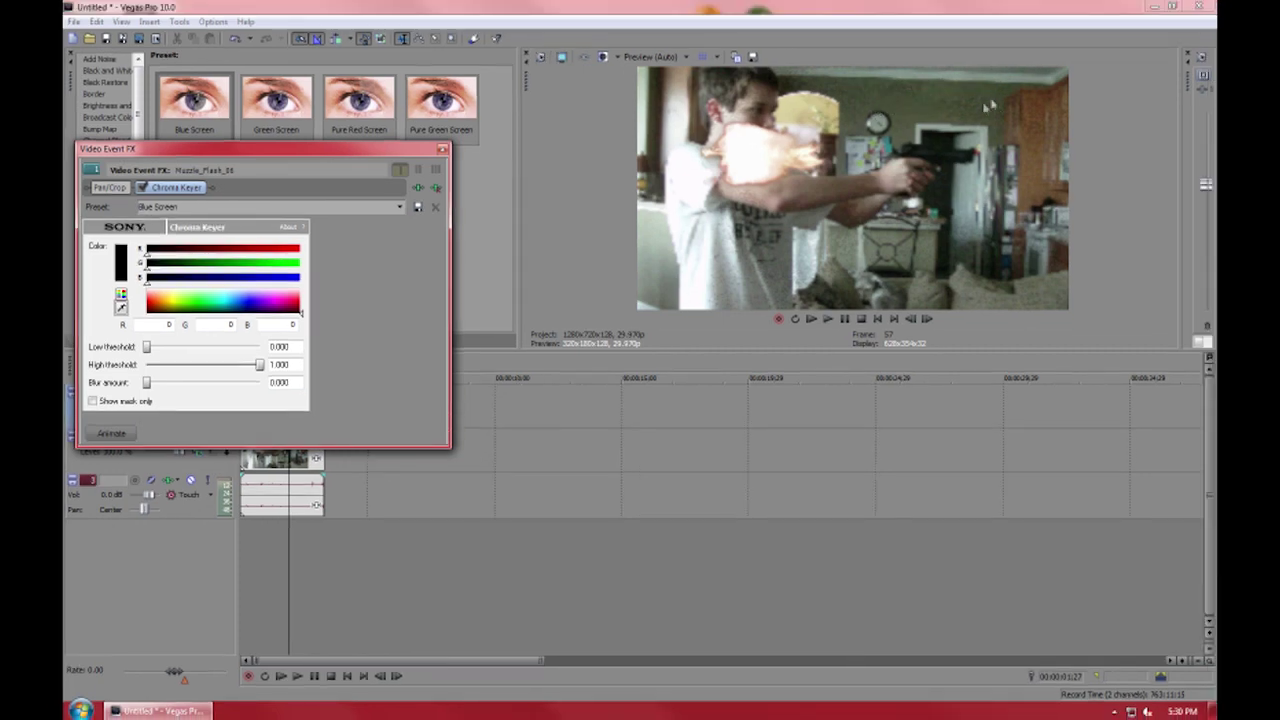
pyautogui.click(938, 254)
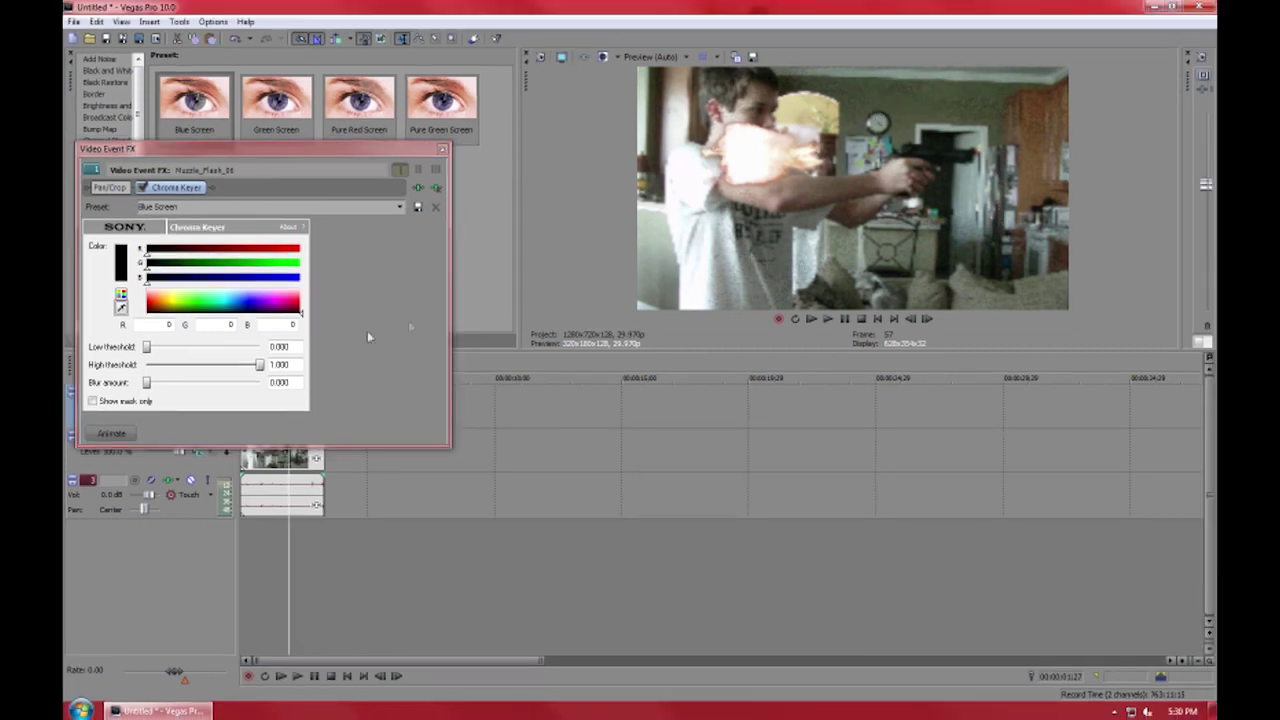
pyautogui.click(295, 155)
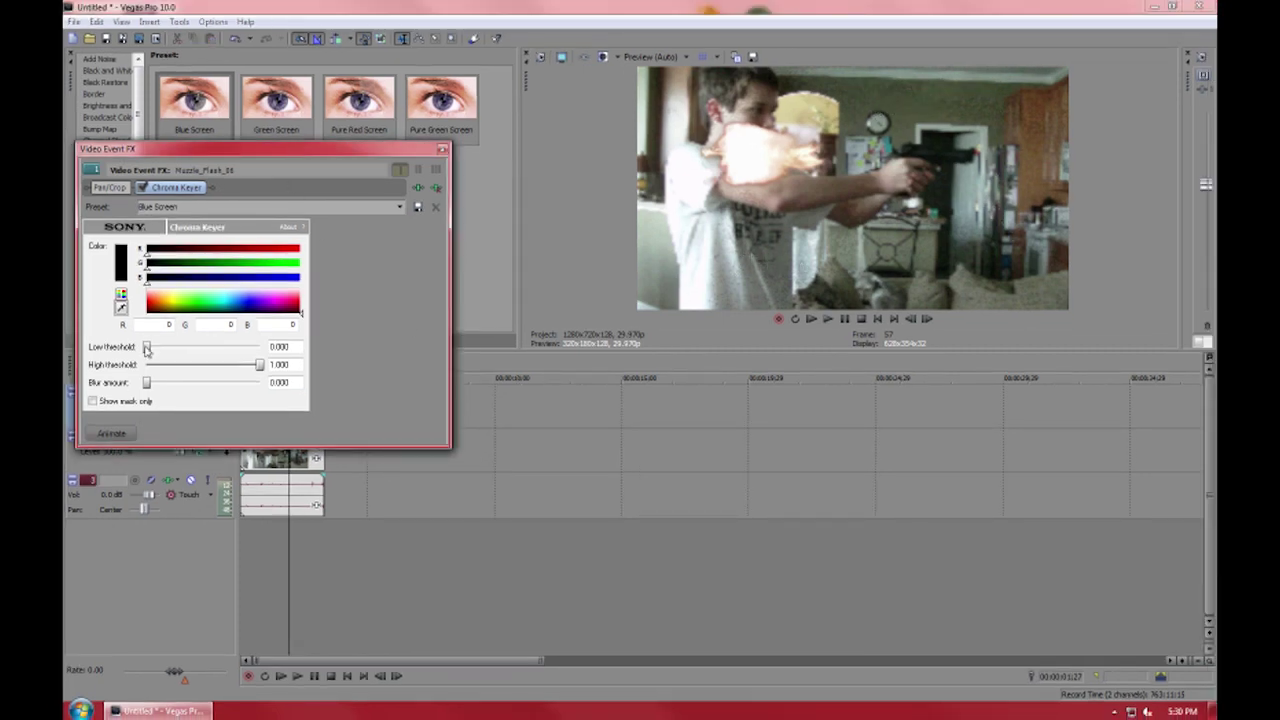
# - Set the Chroma Keyer's low threshold to about 0.654, high threshold to 0.945 and blur amount to 0.242
pyautogui.moveTo(158, 347); pyautogui.dragTo(203, 345)
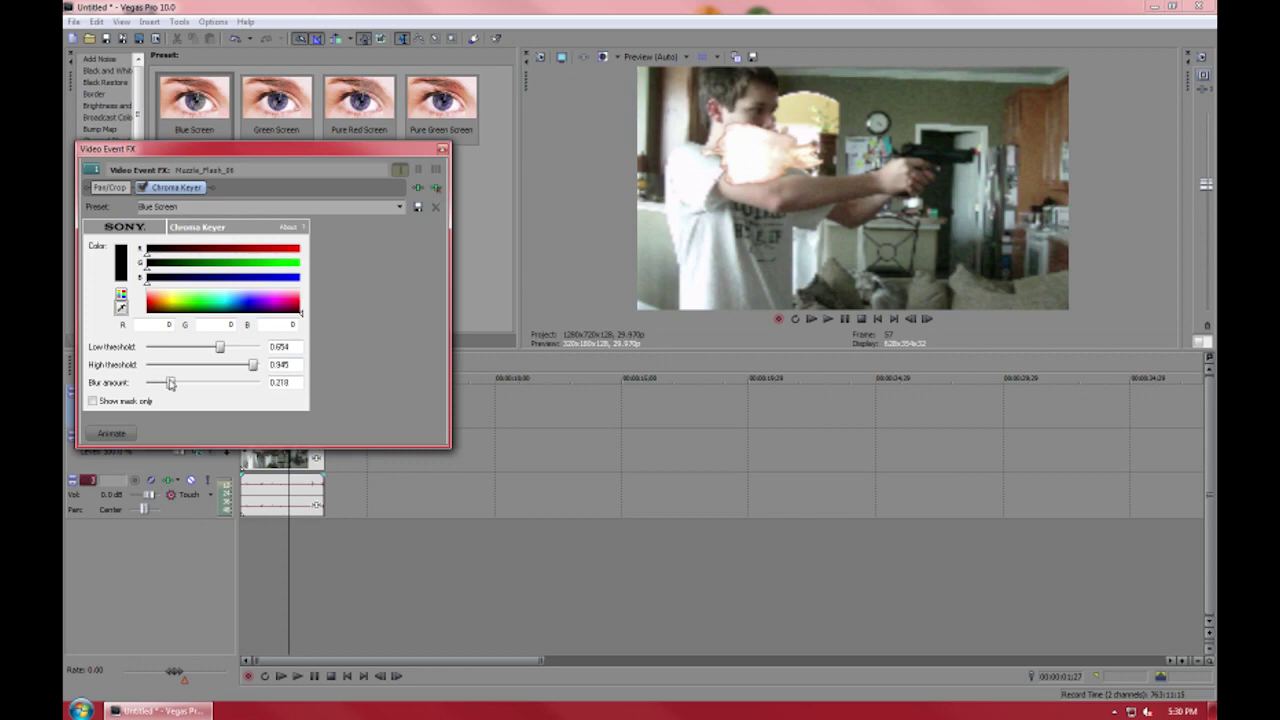
pyautogui.moveTo(171, 384); pyautogui.dragTo(174, 384)
# - Try the Best (Full) preview quality and return the preview to Preview (Auto)
pyautogui.click(687, 57)
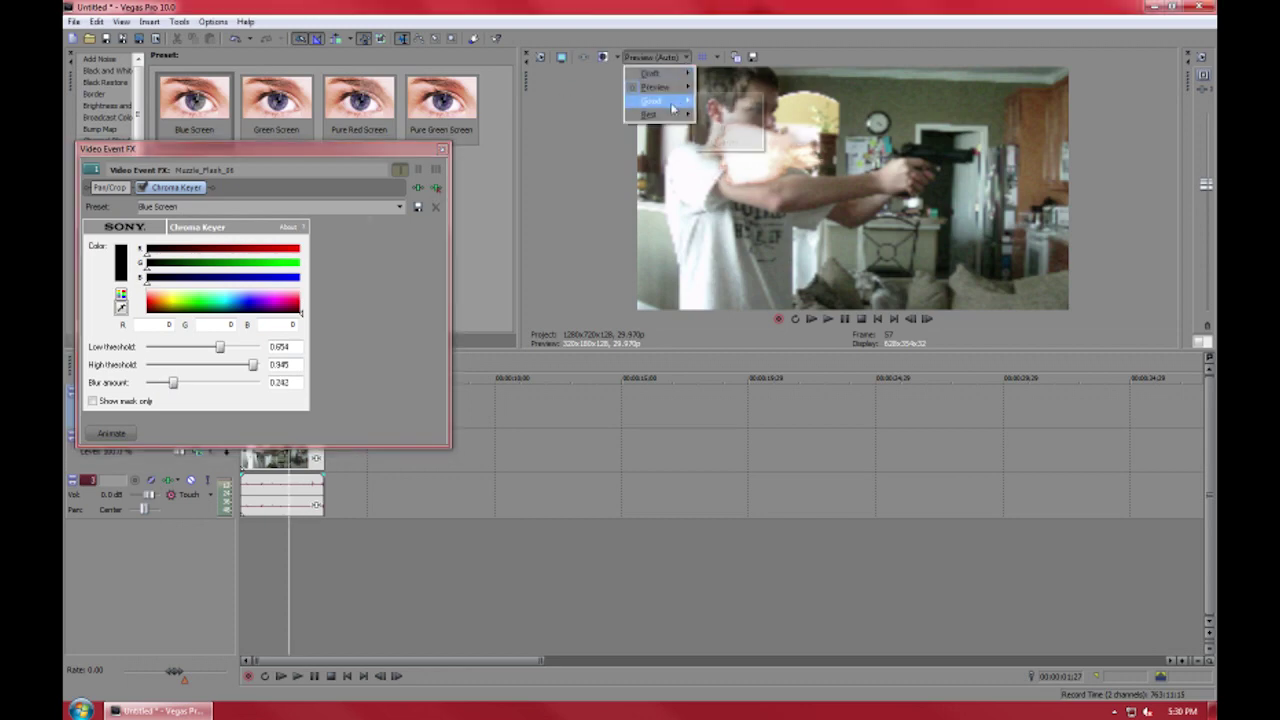
pyautogui.moveTo(680, 114)
pyautogui.click(731, 131)
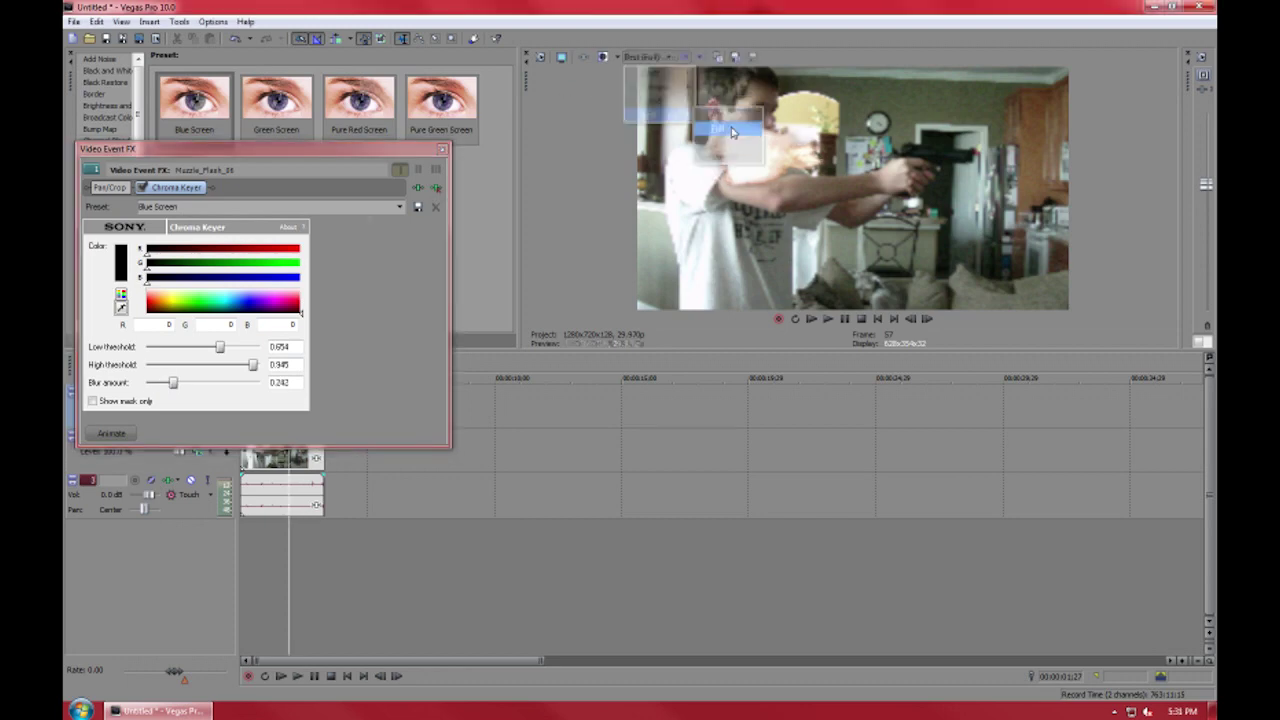
pyautogui.click(657, 60)
pyautogui.moveTo(680, 88)
pyautogui.click(731, 88)
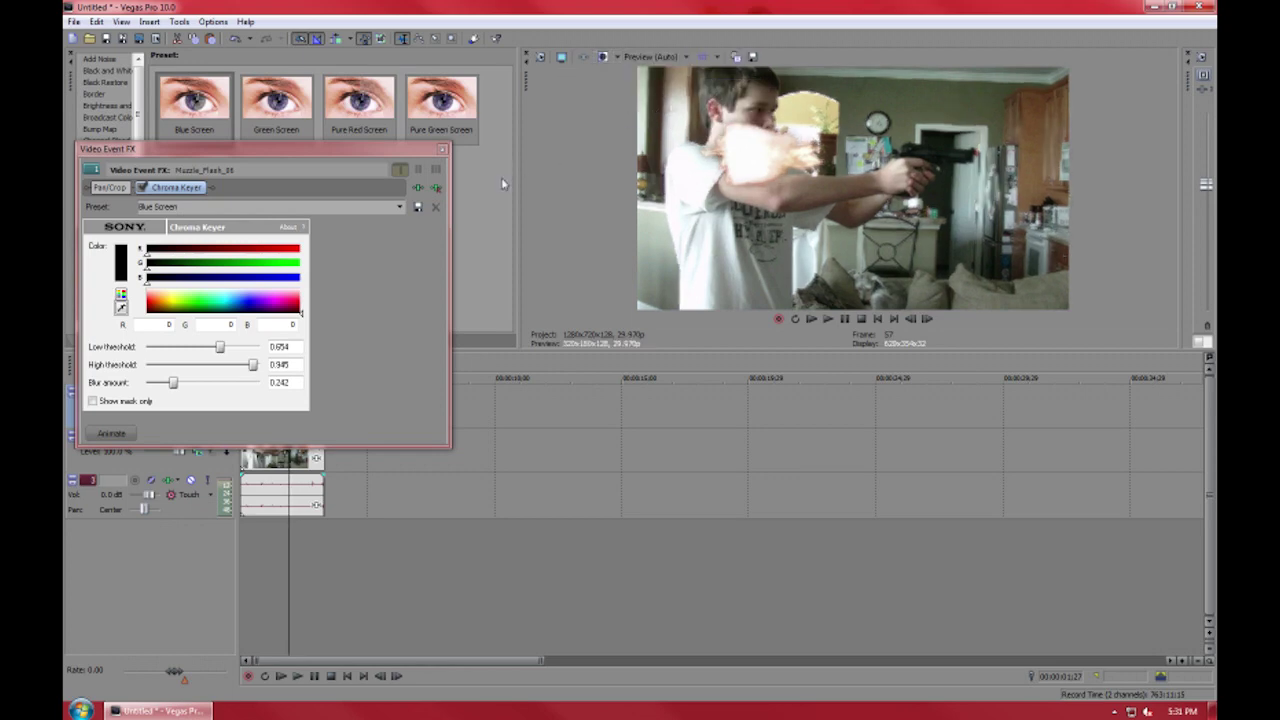
# - Raise the Chroma Keyer's low threshold to about 0.733 and close the effect settings
pyautogui.click(222, 350)
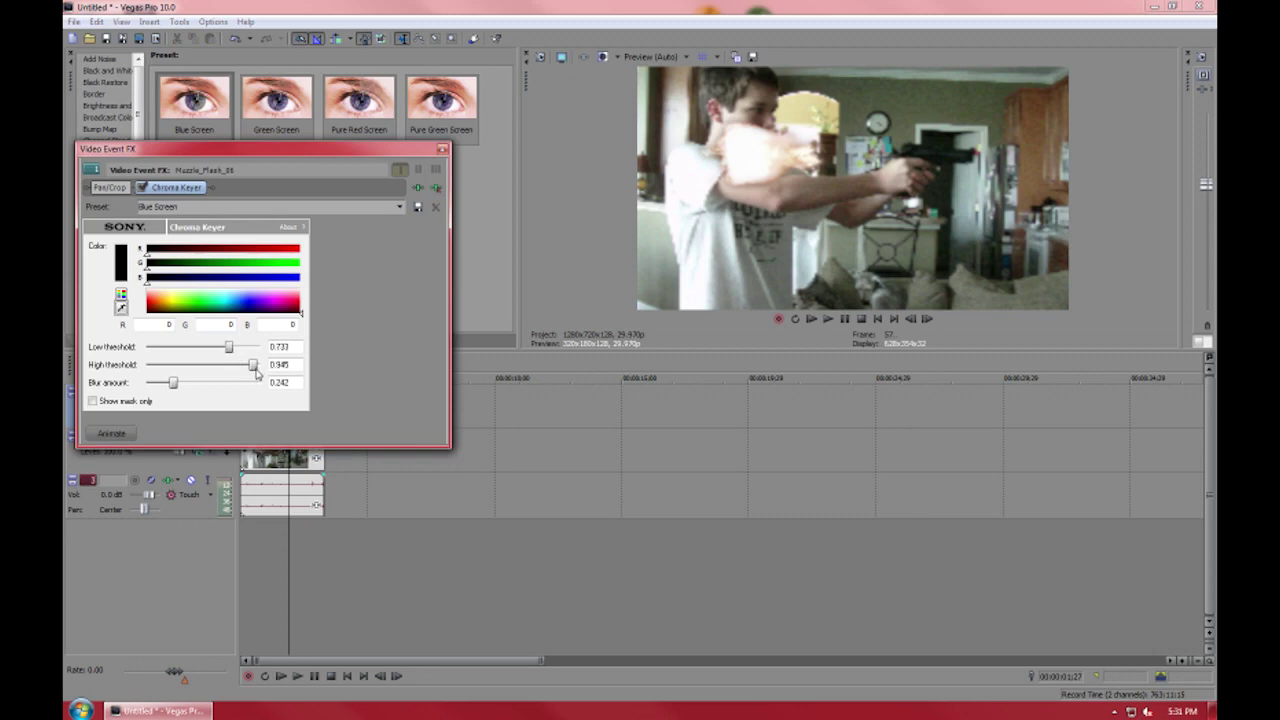
pyautogui.click(441, 150)
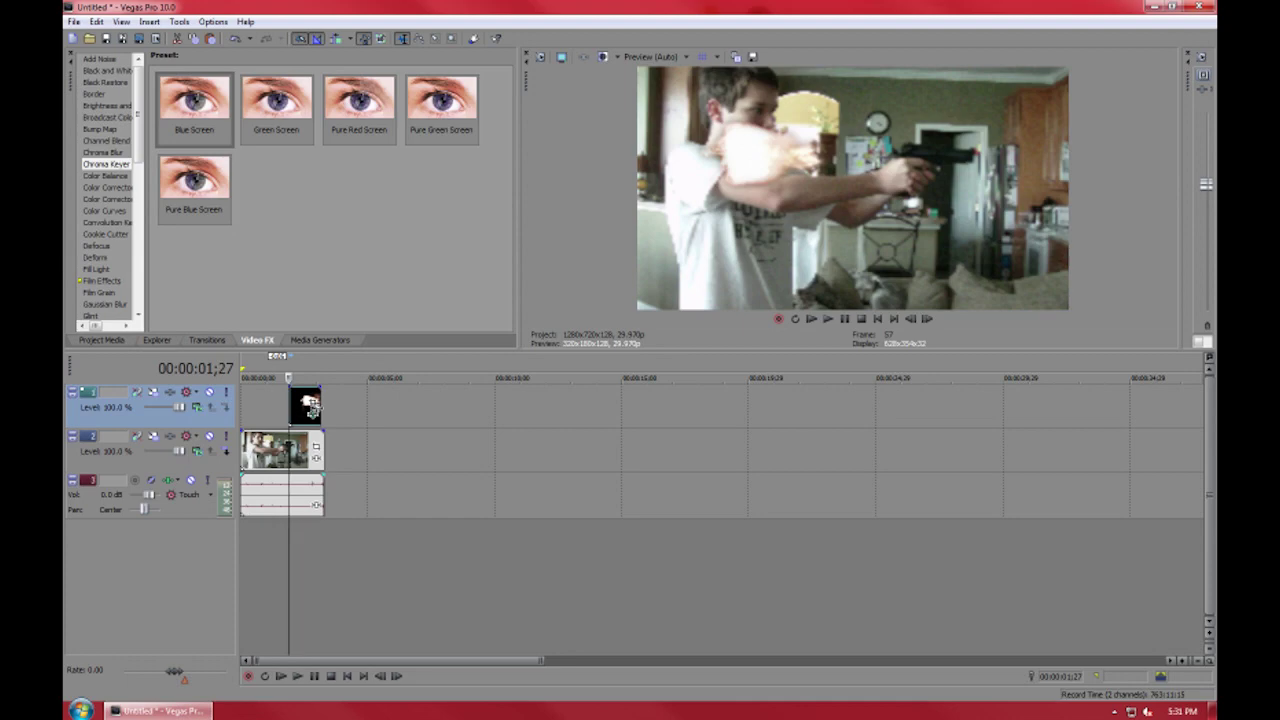
# - Open Event Pan/Crop for the muzzle flash and shift its frame so the flash sits just beyond the gun
pyautogui.click(312, 405)
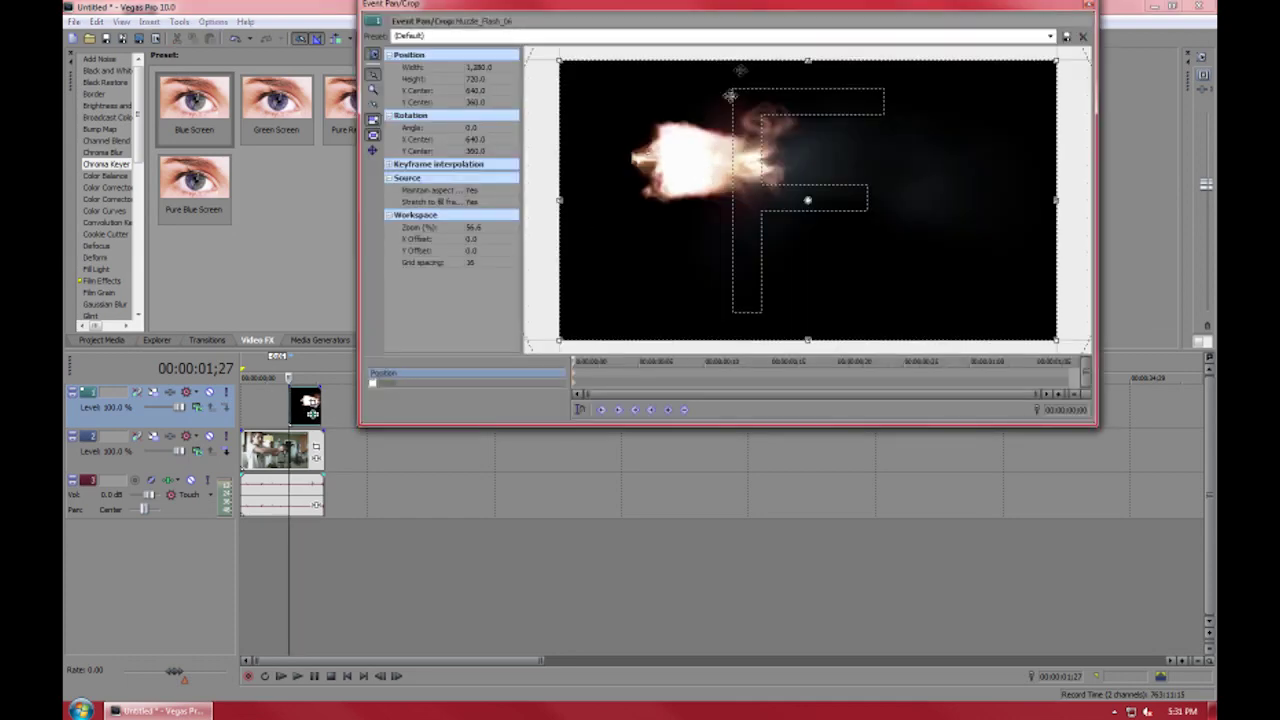
pyautogui.moveTo(724, 17); pyautogui.dragTo(396, 28)
pyautogui.moveTo(385, 195); pyautogui.dragTo(100, 199)
pyautogui.moveTo(452, 69); pyautogui.dragTo(617, 2)
pyautogui.moveTo(486, 190); pyautogui.dragTo(414, 206)
pyautogui.scroll(-5, 553, 111)
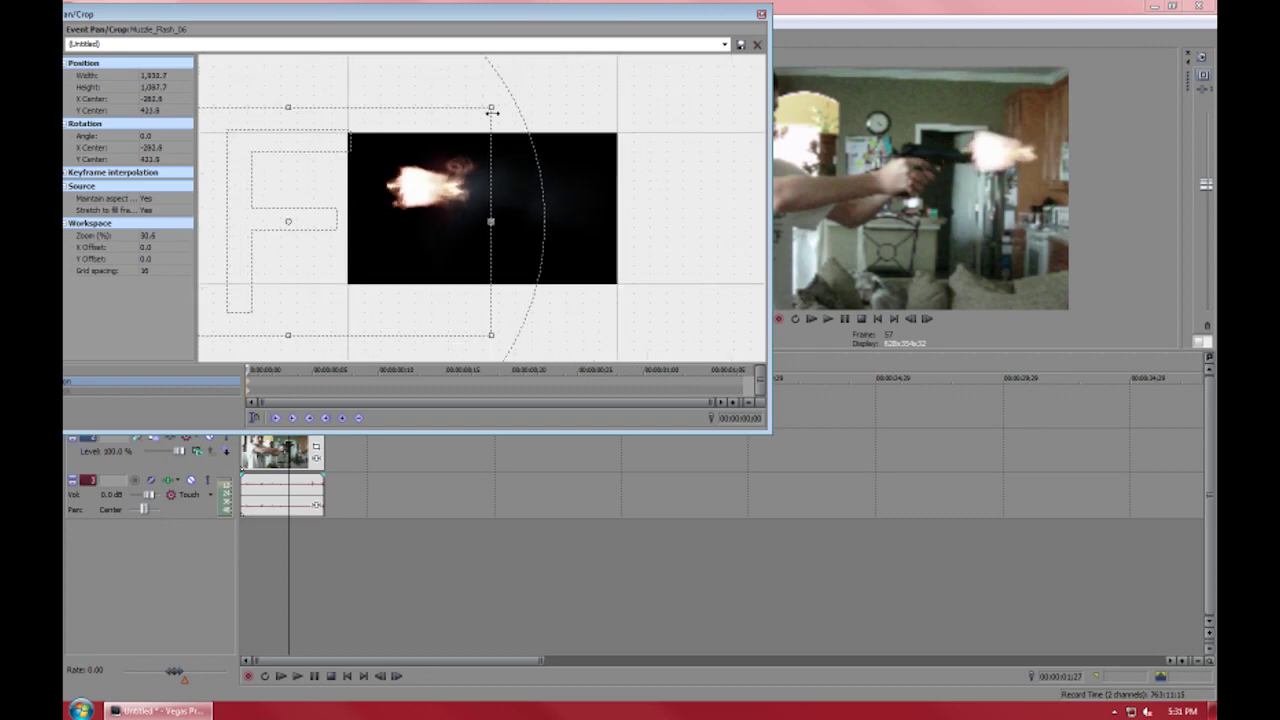
# - Shrink the muzzle flash's crop frame to about 1,154 by 649, align the flash with the gun barrel, and close Pan/Crop
pyautogui.moveTo(493, 107); pyautogui.dragTo(410, 153)
pyautogui.moveTo(370, 202); pyautogui.dragTo(412, 185)
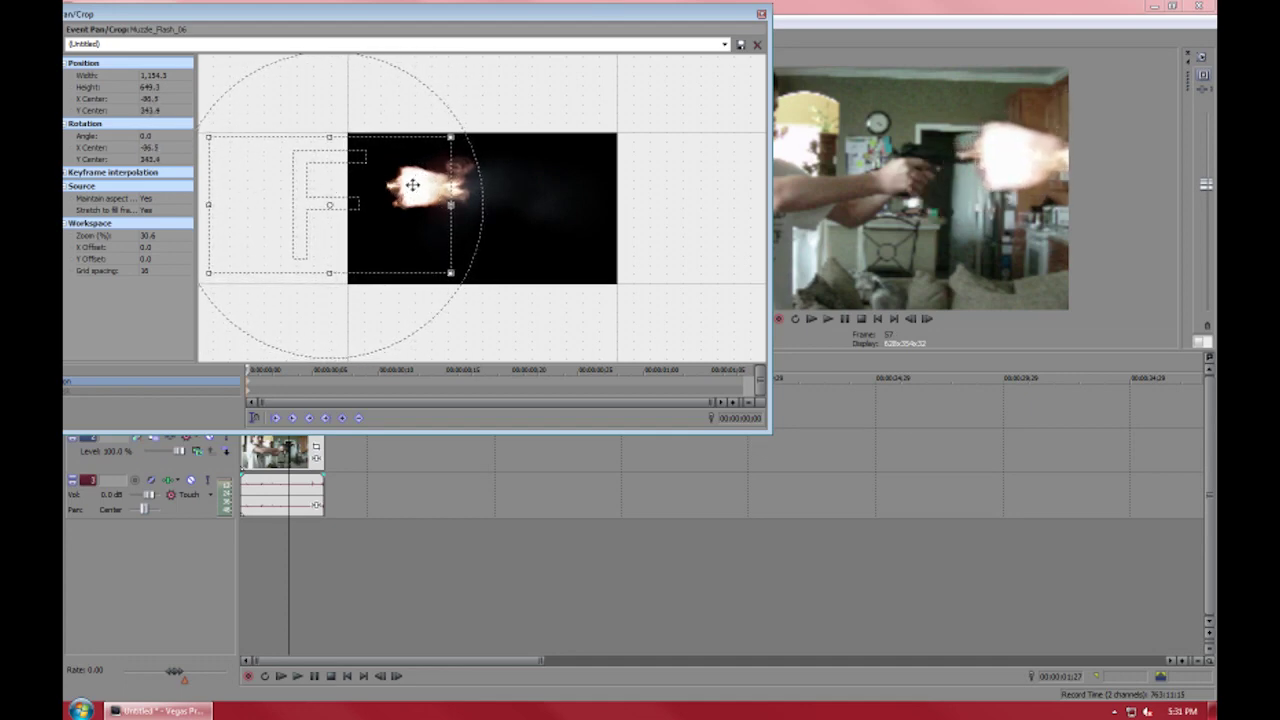
pyautogui.moveTo(497, 17); pyautogui.dragTo(540, 130)
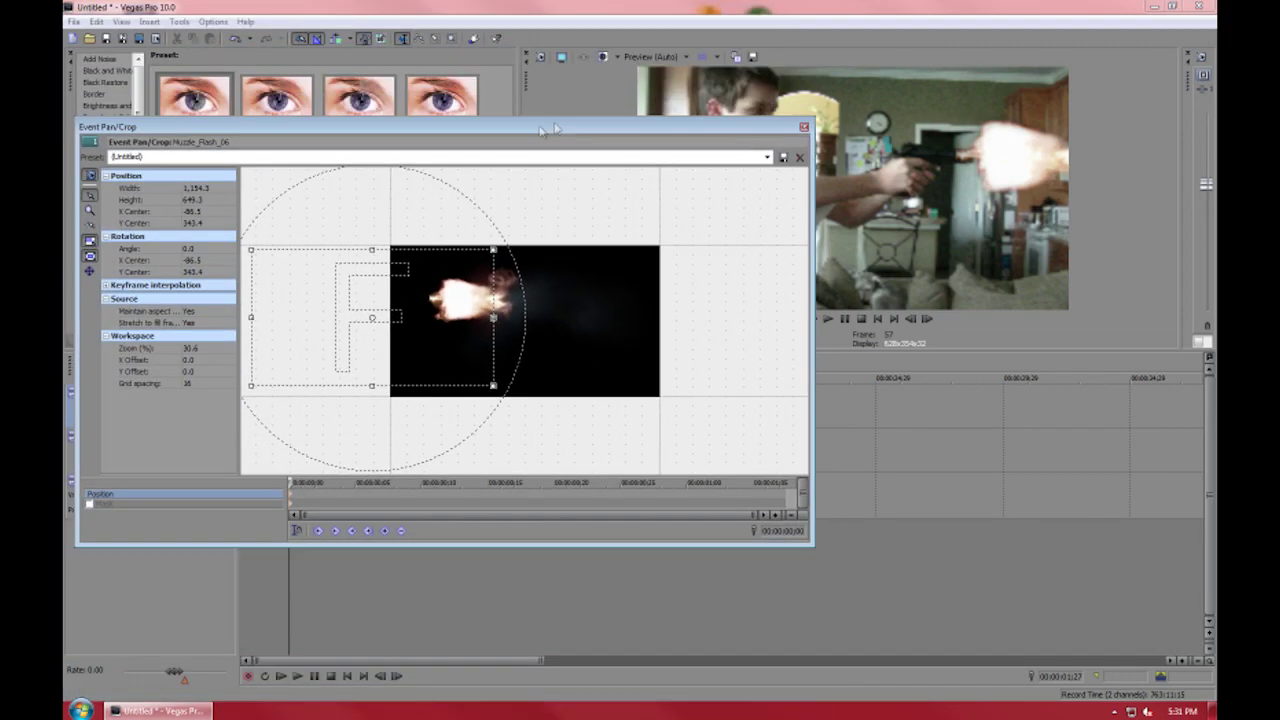
pyautogui.click(805, 127)
# - Step frame by frame from 00:00:01;08 to 00:00:01;28 to examine the muzzle flash's timing against the gun's recoil
pyautogui.click(272, 410)
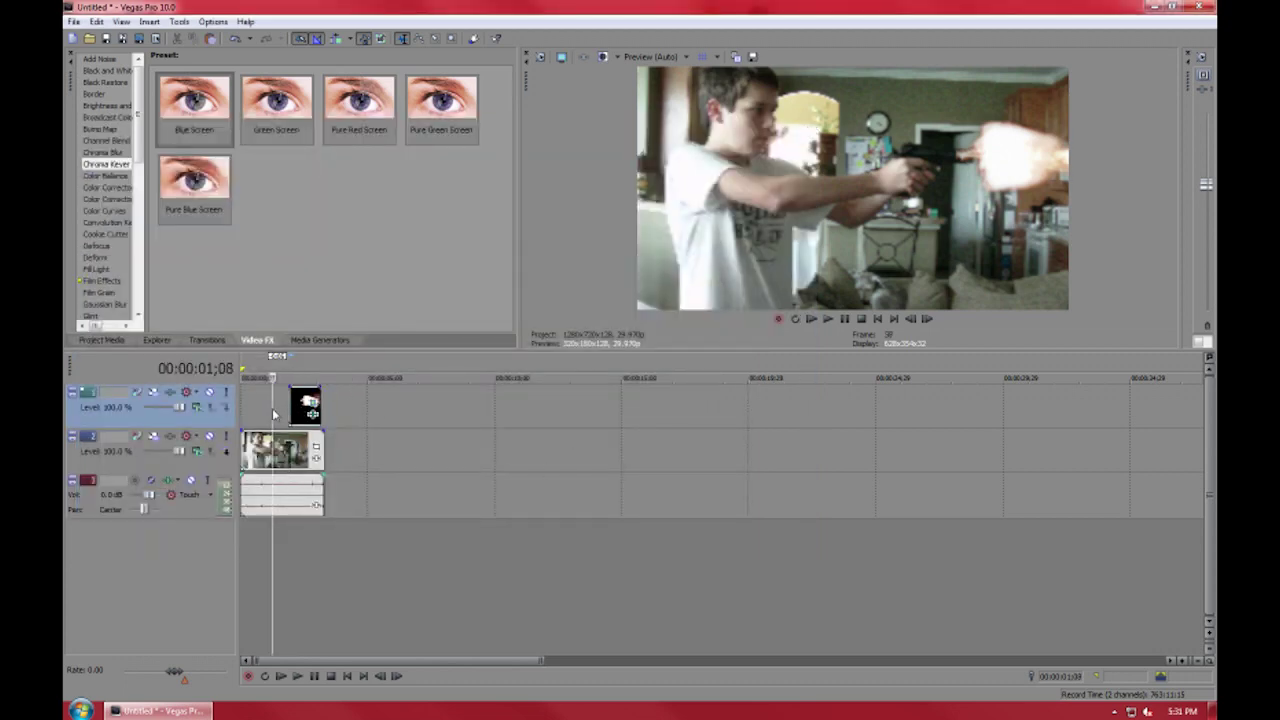
pyautogui.press('Right')
pyautogui.press('Right')
pyautogui.press('Right')
pyautogui.press('Right')
pyautogui.press('Right')
pyautogui.press('Right')
pyautogui.press('Right')
pyautogui.press('Right')
pyautogui.press('Right')
pyautogui.press('Right')
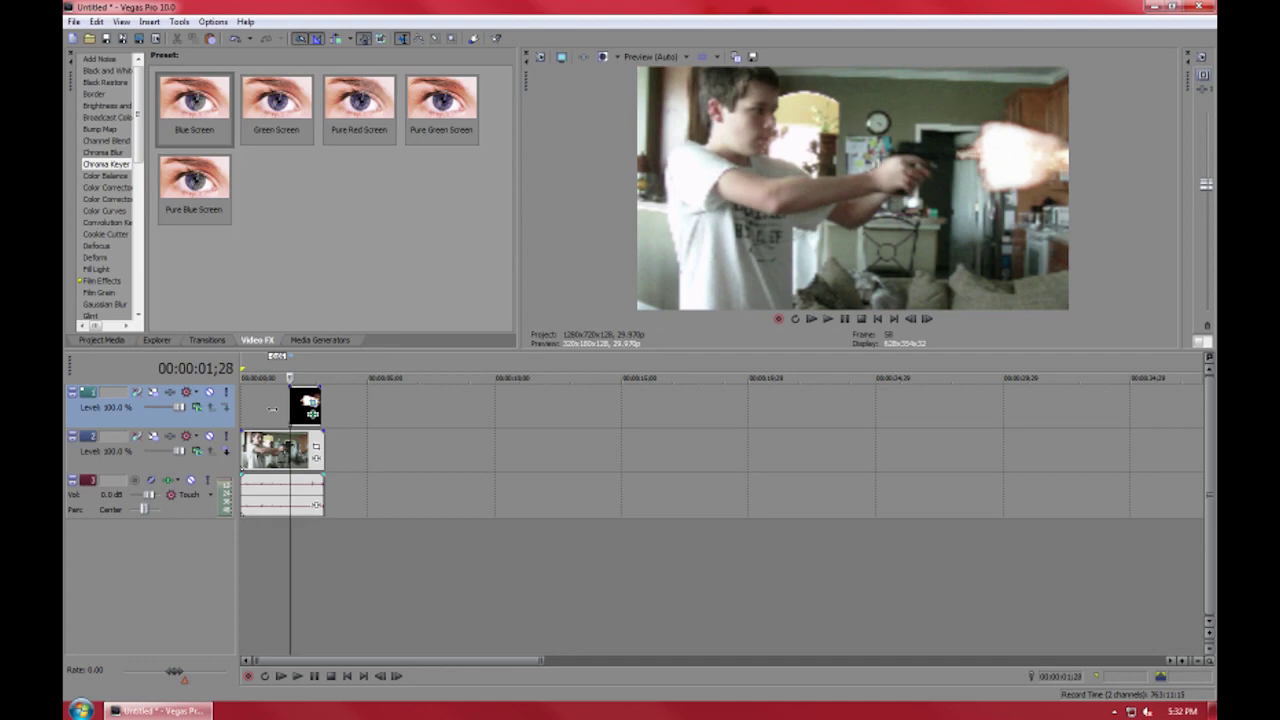
# - Trim the end of the muzzle flash event so it lasts about one frame
pyautogui.scroll(4, 305, 390)
pyautogui.moveTo(559, 403); pyautogui.dragTo(437, 405)
# - Step back and forth through the frames around 00:00:01;27 to check the shortened flash against the shot
pyautogui.click(404, 411)
pyautogui.click(426, 407)
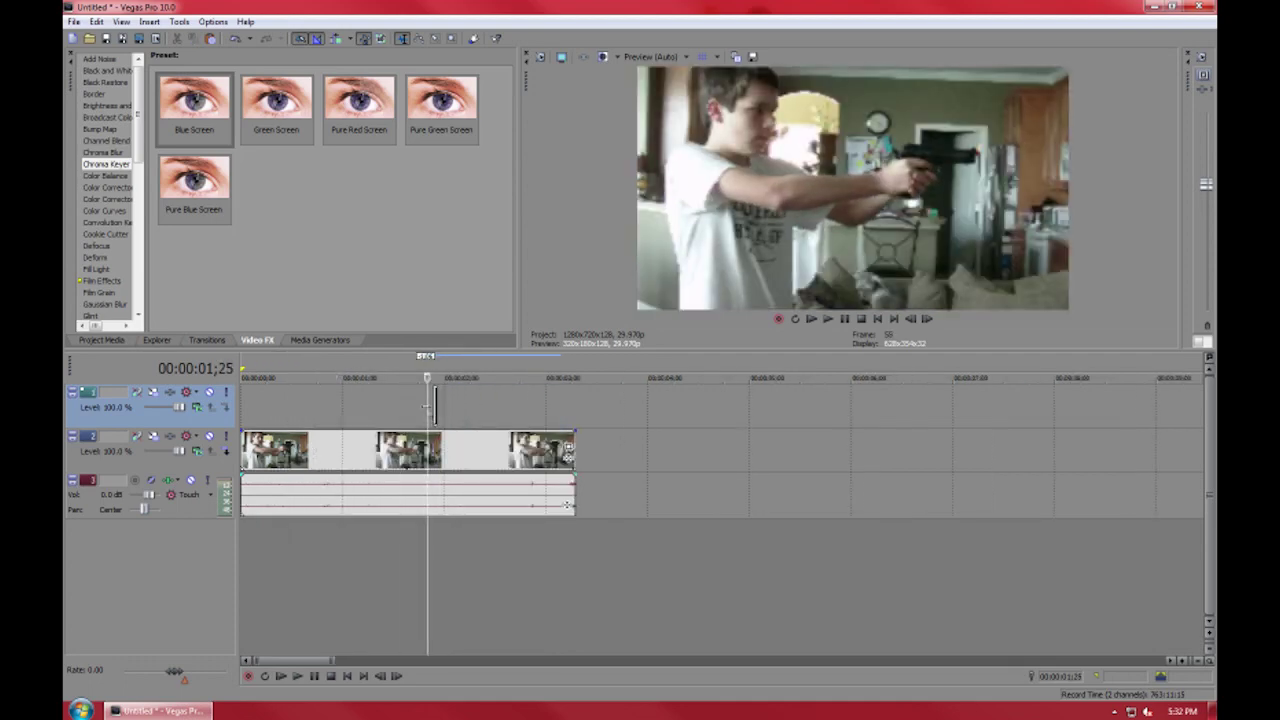
pyautogui.press('Right')
pyautogui.press('Right')
pyautogui.press('Right')
pyautogui.press('Right')
pyautogui.press('Right')
pyautogui.press('Left')
pyautogui.press('Left')
pyautogui.press('Left')
pyautogui.press('Right')
pyautogui.press('Right')
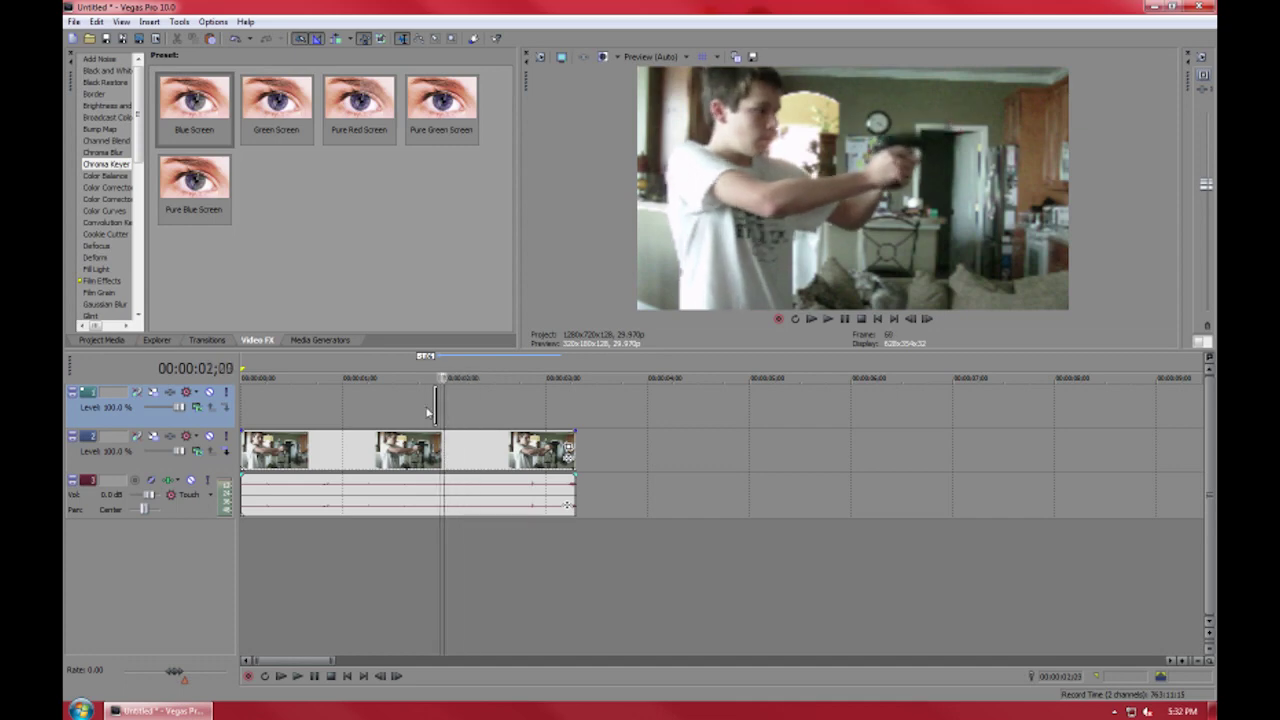
# - Move the gun clip's video to a new track at the end of the track list and its audio to another track beneath it
pyautogui.moveTo(410, 446); pyautogui.dragTo(399, 537)
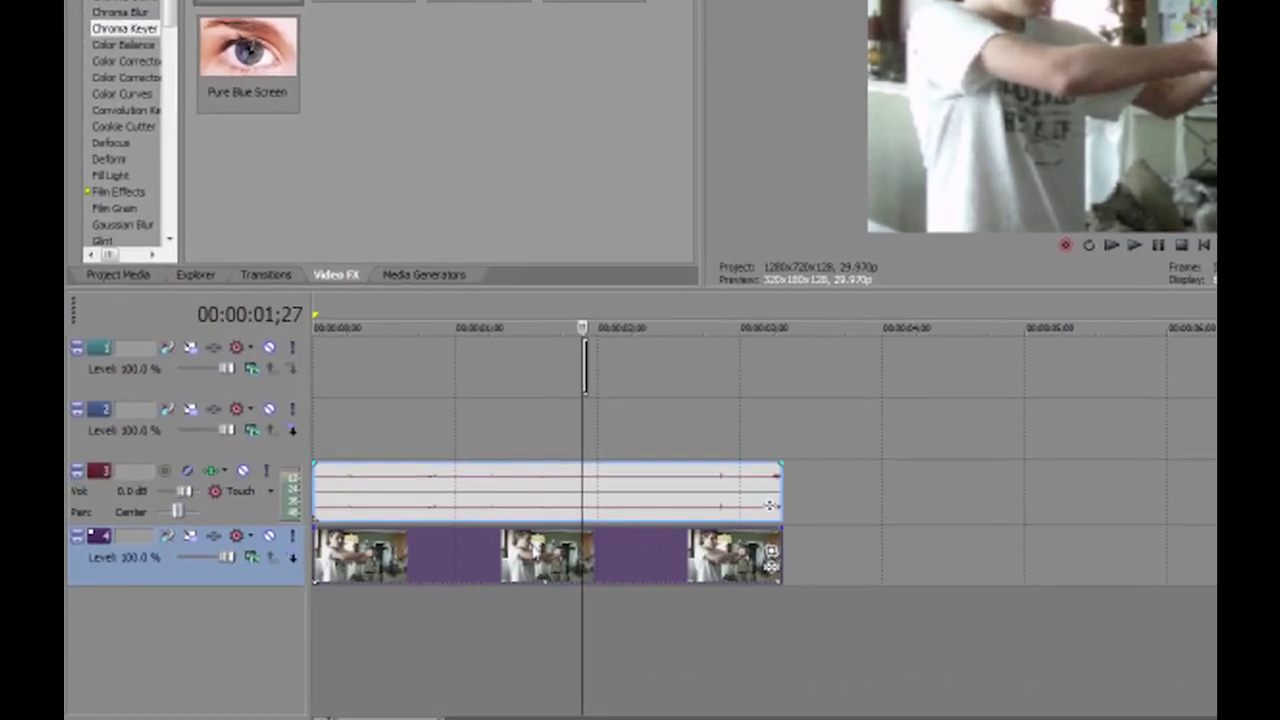
pyautogui.moveTo(769, 507); pyautogui.dragTo(769, 630)
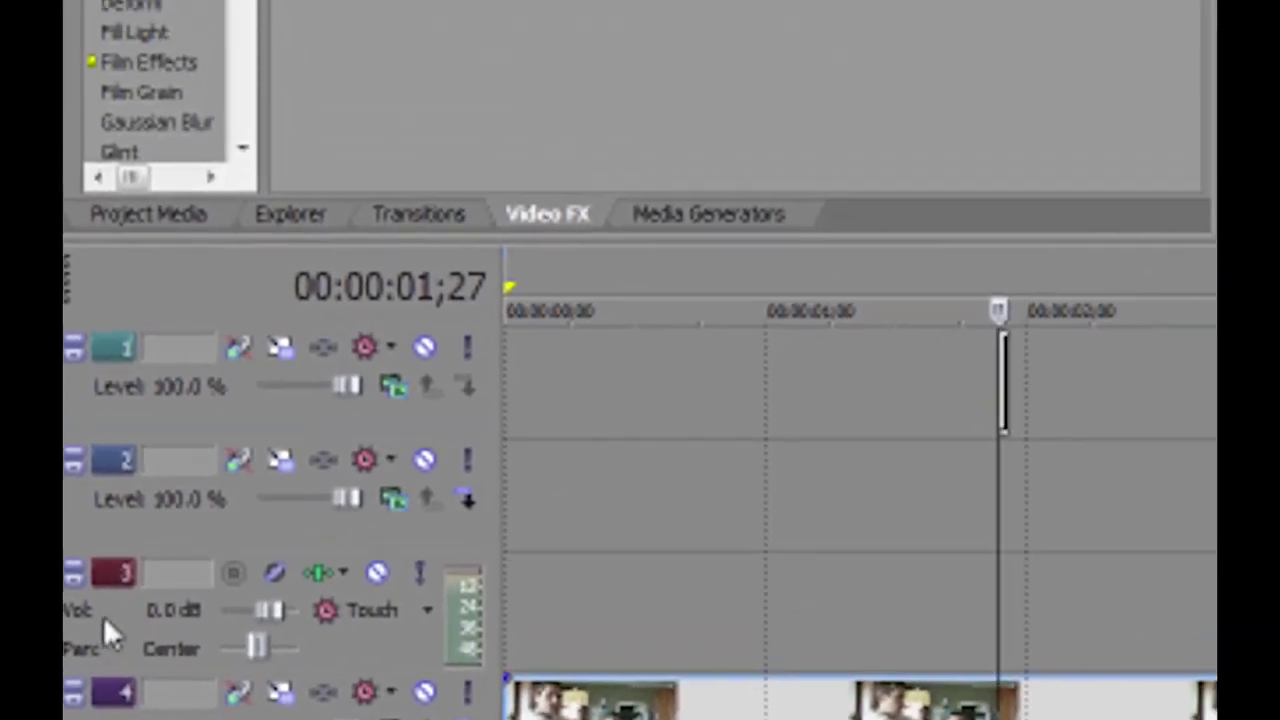
# - Delete the empty audio track and paste a copy of the gun clip at the start of the second video track
pyautogui.rightClick(120, 512)
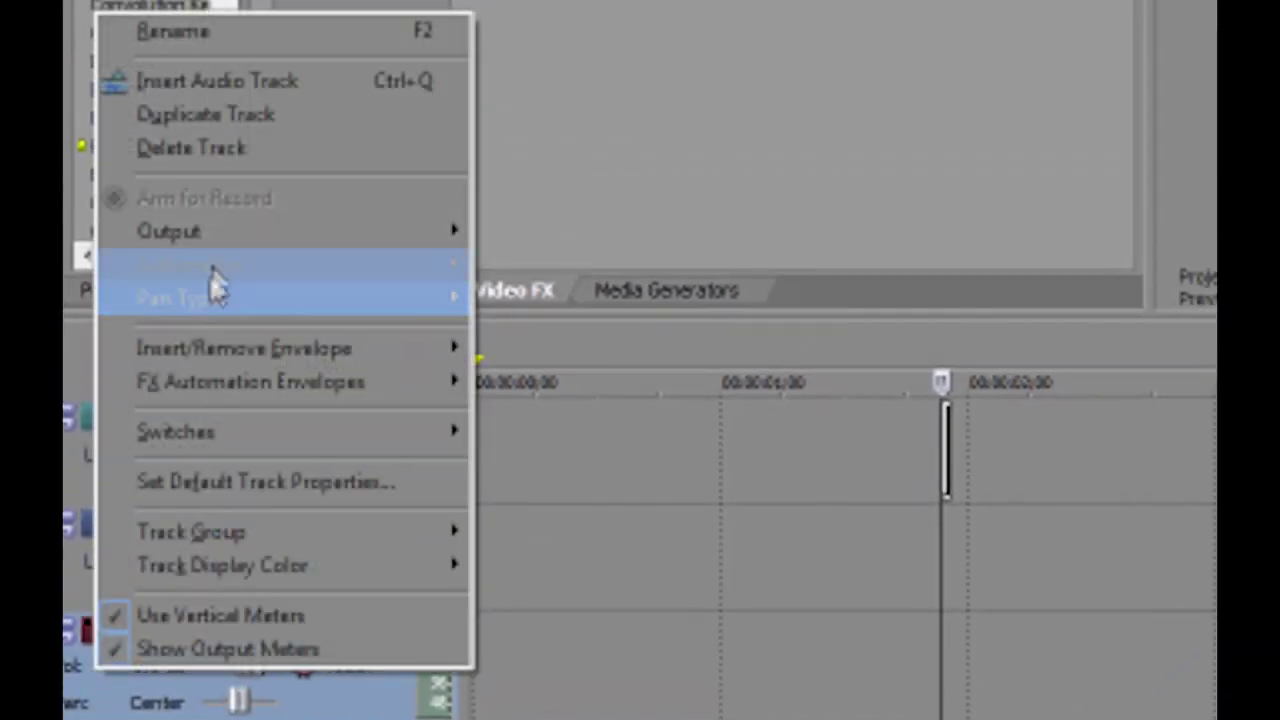
pyautogui.click(200, 146)
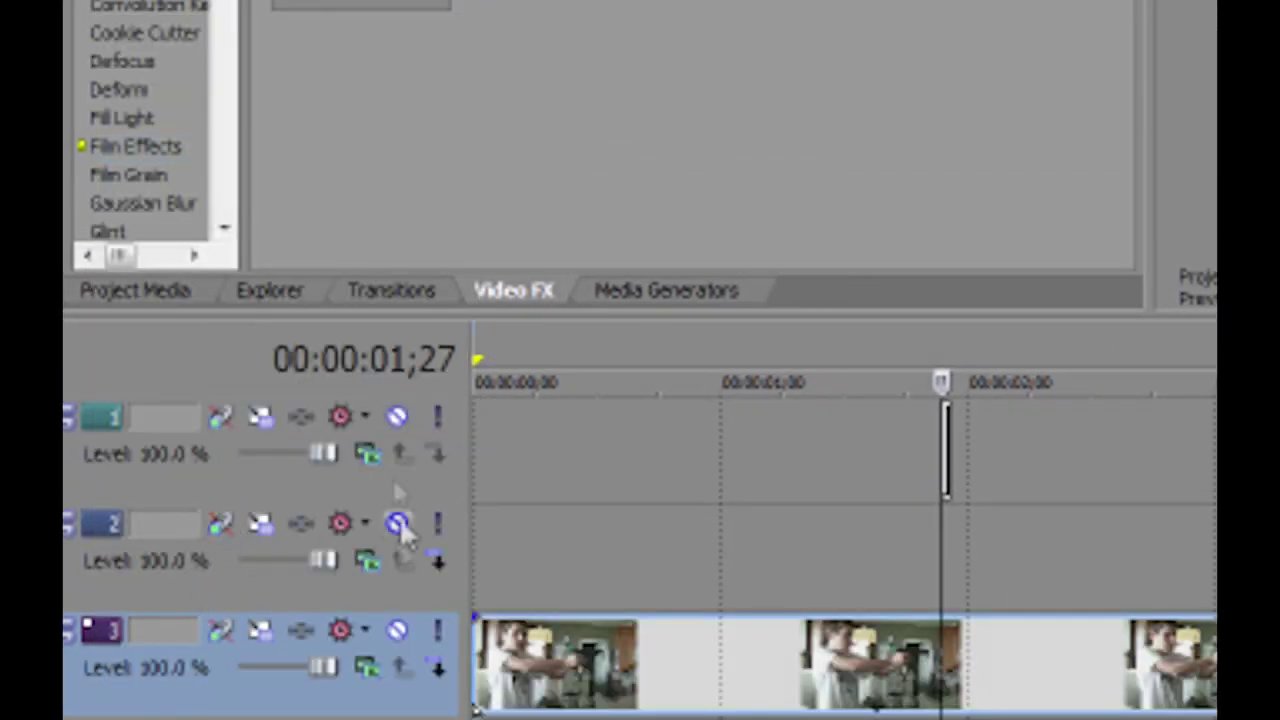
pyautogui.rightClick(683, 696)
pyautogui.click(820, 154)
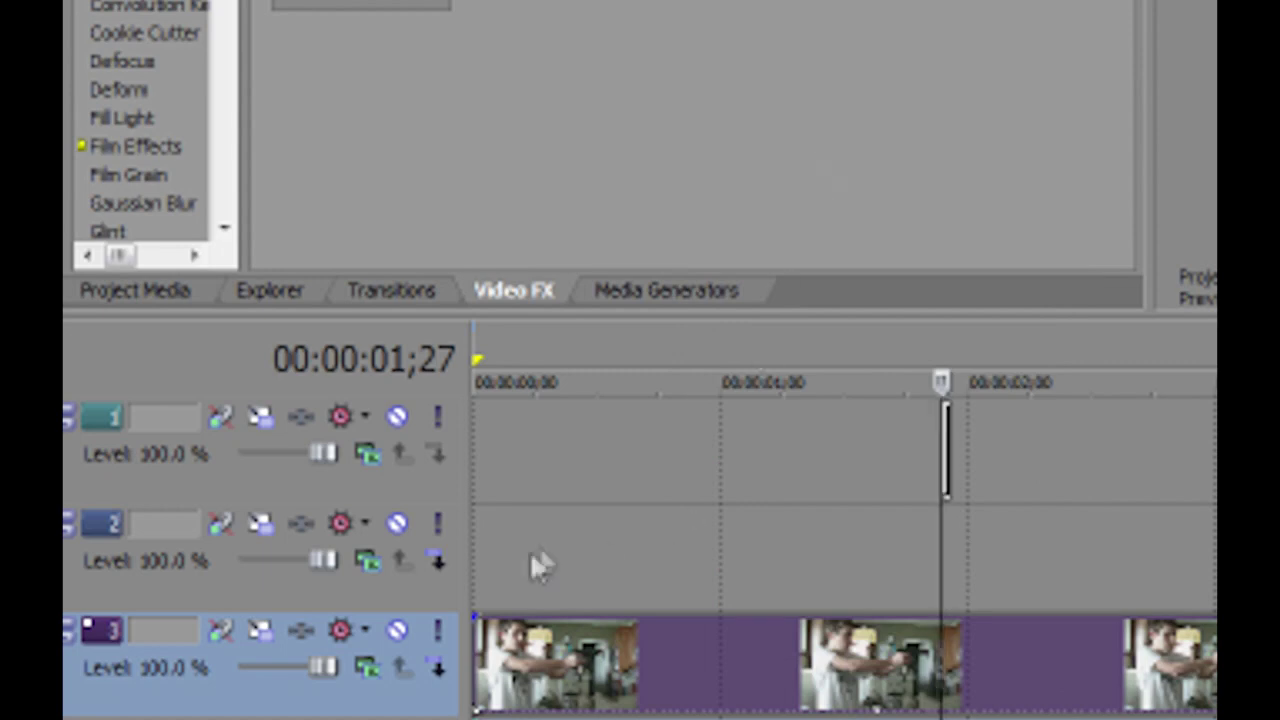
pyautogui.click(475, 550)
pyautogui.rightClick(645, 535)
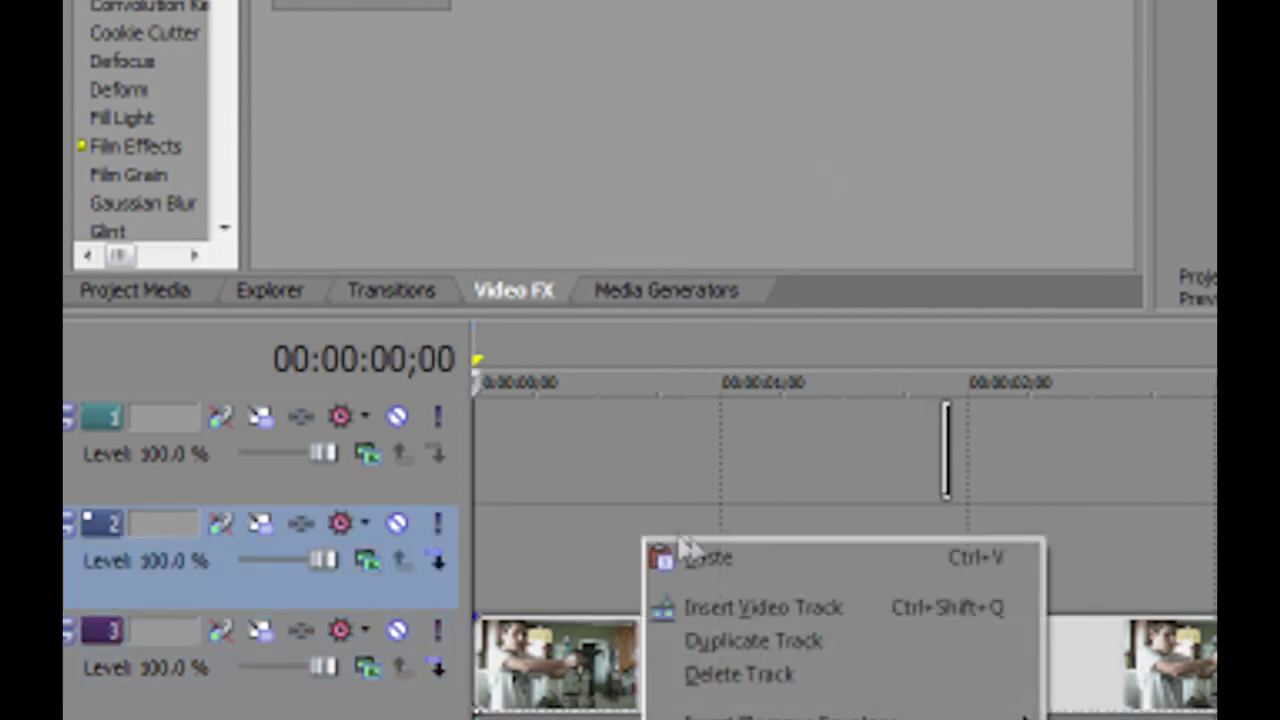
pyautogui.click(694, 557)
# - Remove the pasted gun clip's video and audio events from their group
pyautogui.rightClick(755, 685)
pyautogui.moveTo(864, 504)
pyautogui.moveTo(440, 422)
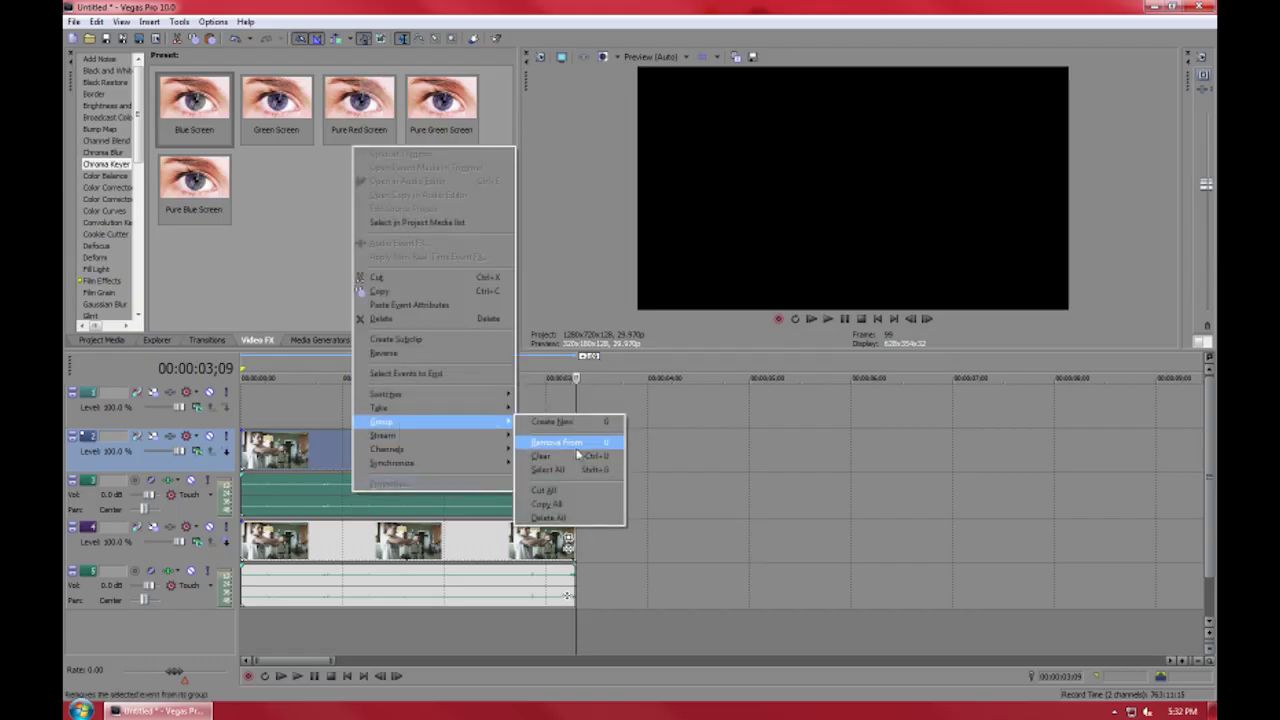
pyautogui.click(578, 446)
pyautogui.rightClick(486, 446)
pyautogui.moveTo(609, 388)
pyautogui.click(583, 492)
# - Delete the pasted copy's audio event, leaving its video event on track 2 starting at 00:00:00;00
pyautogui.moveTo(490, 450); pyautogui.dragTo(527, 450)
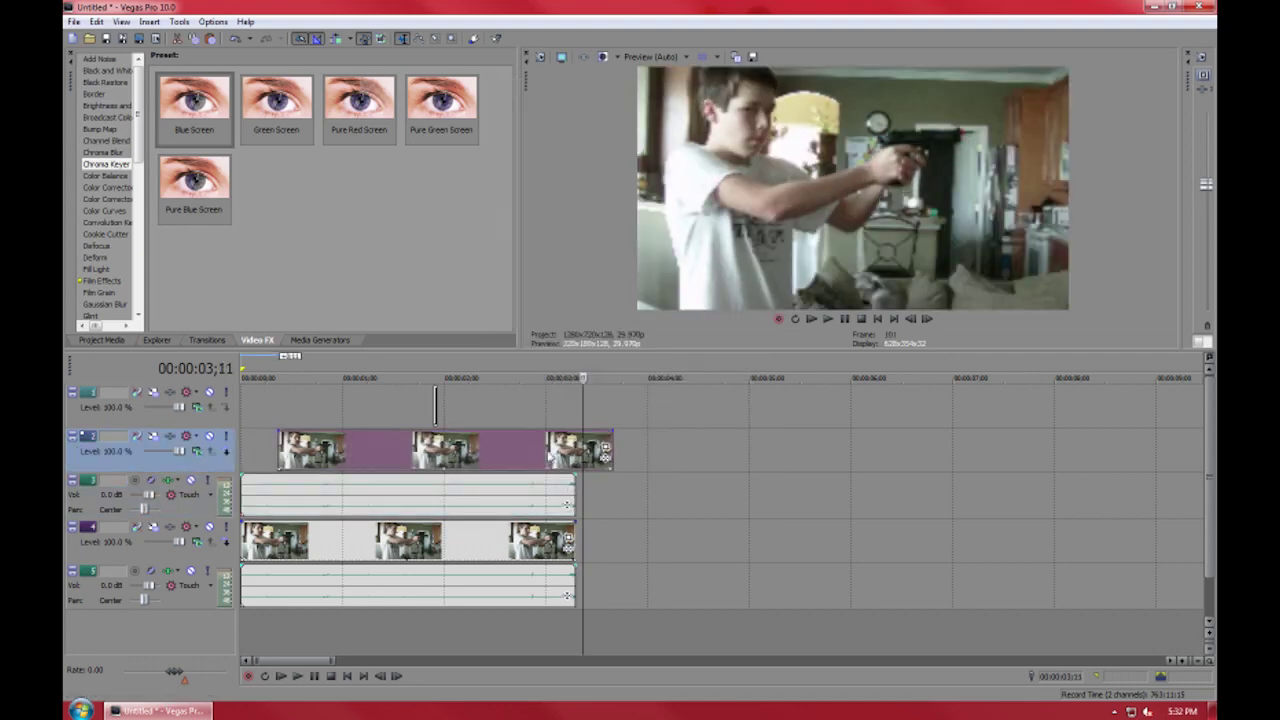
pyautogui.rightClick(510, 497)
pyautogui.click(533, 270)
pyautogui.moveTo(374, 450); pyautogui.dragTo(337, 450)
# - Trim the start of the copied clip to the flash at 00:00:01;27 and set track 2's compositing mode to Add
pyautogui.click(433, 398)
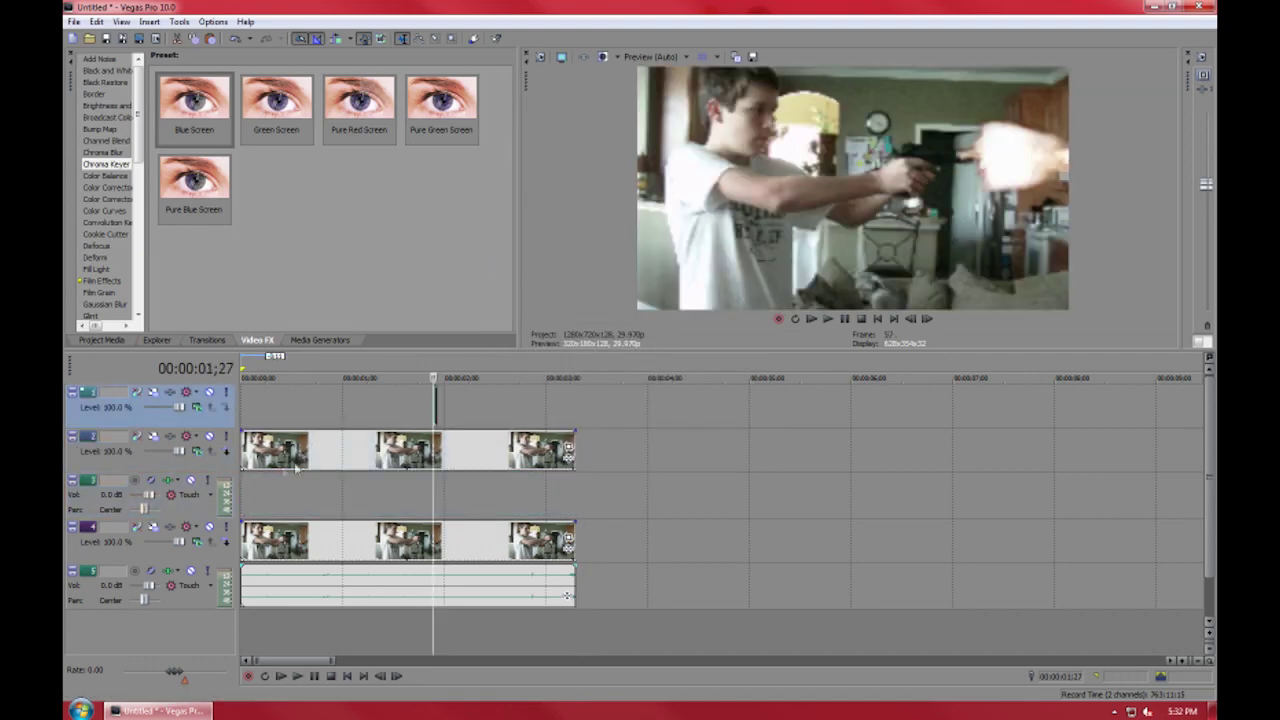
pyautogui.moveTo(241, 447); pyautogui.dragTo(434, 427)
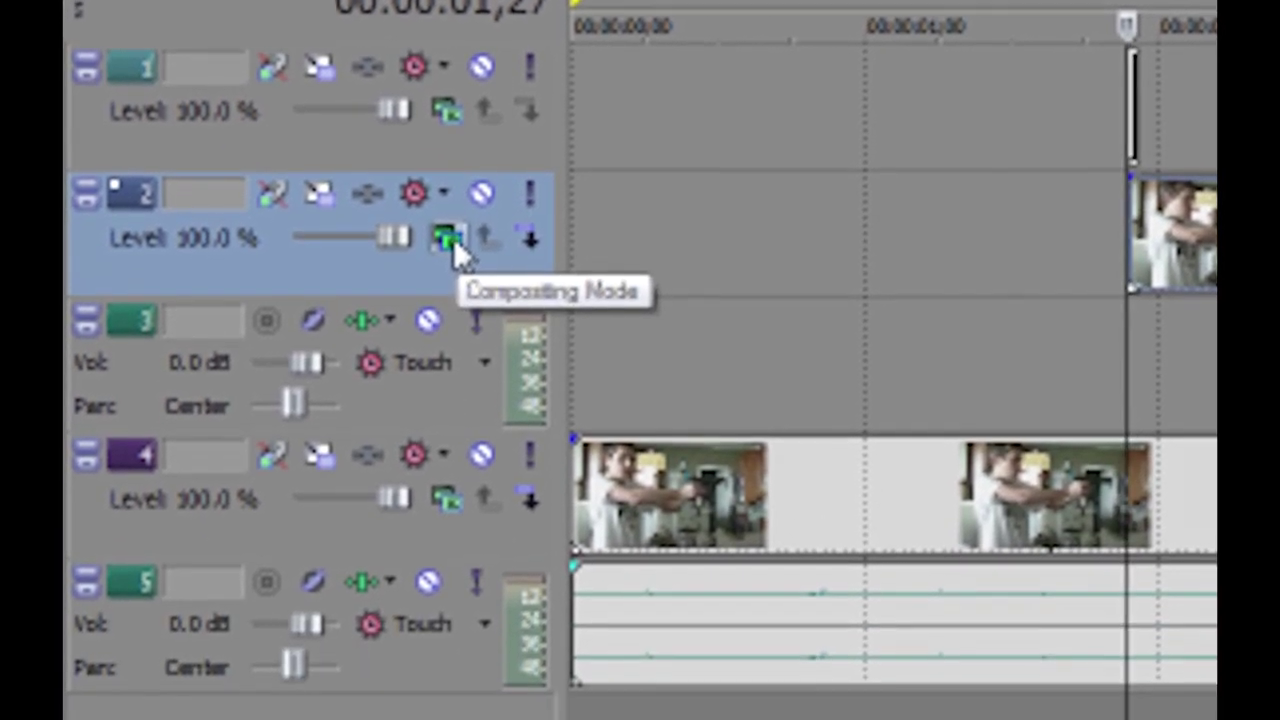
pyautogui.rightClick(456, 345)
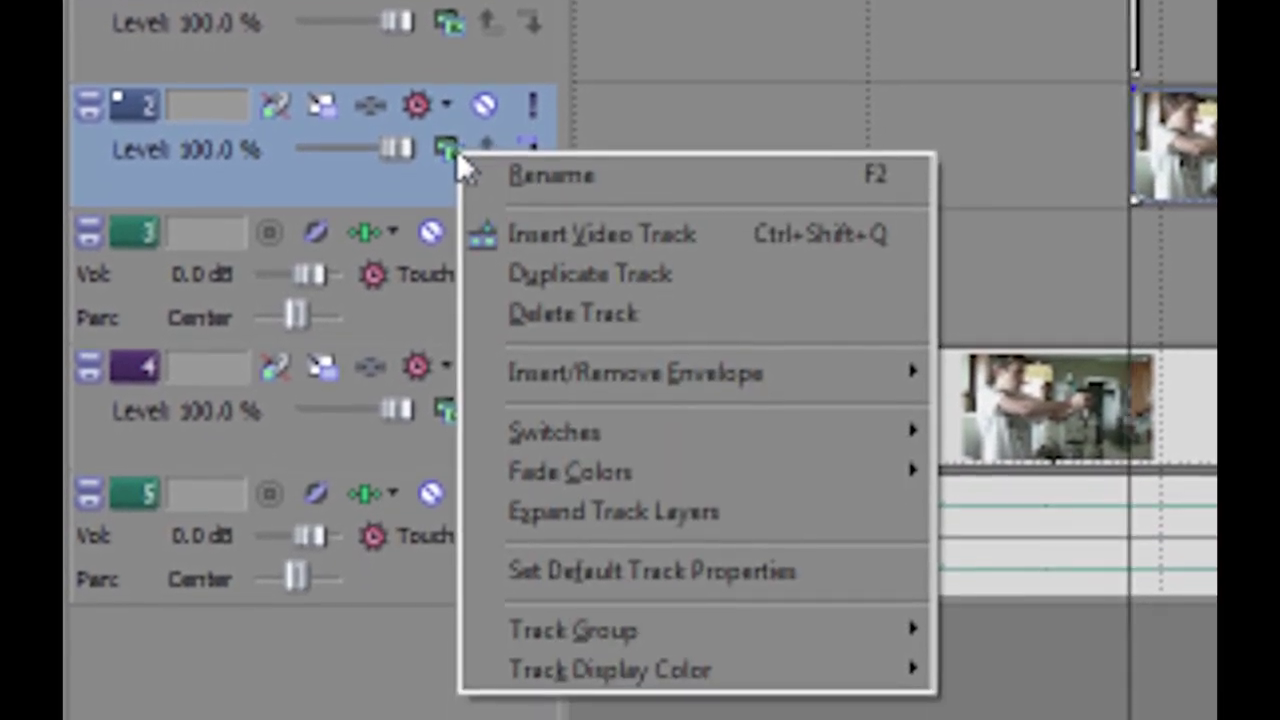
pyautogui.click(448, 149)
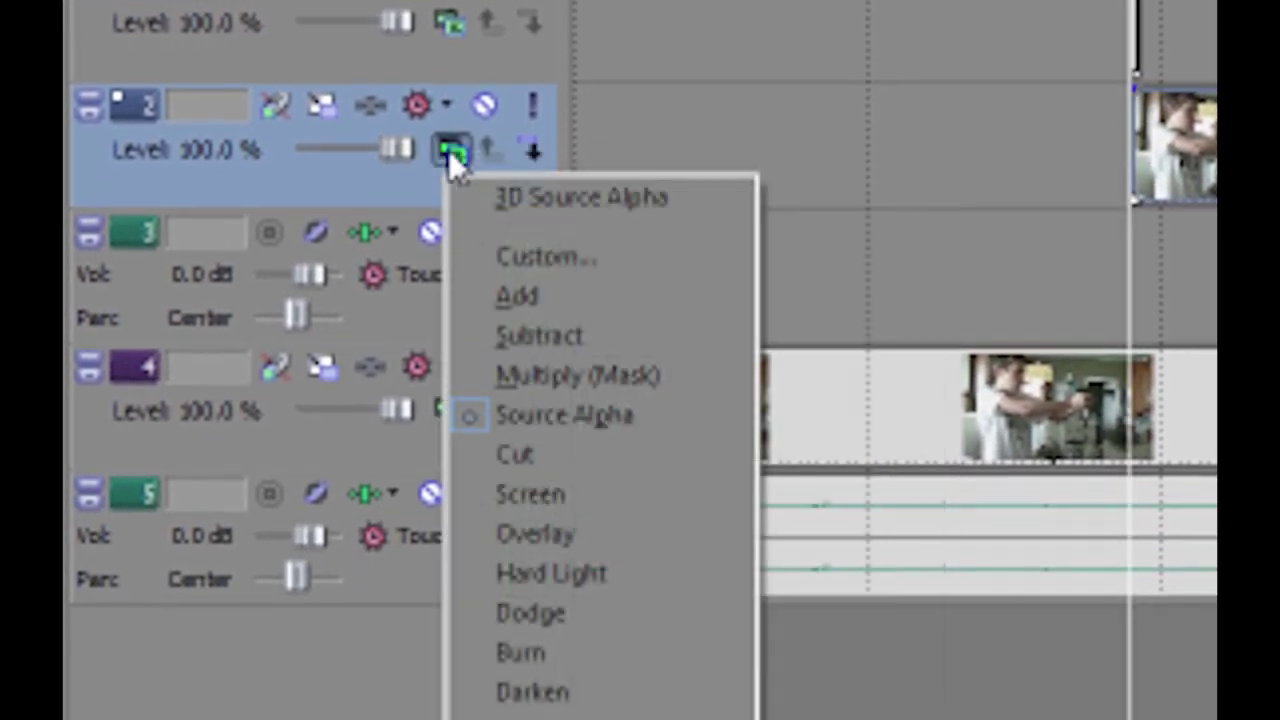
pyautogui.click(572, 298)
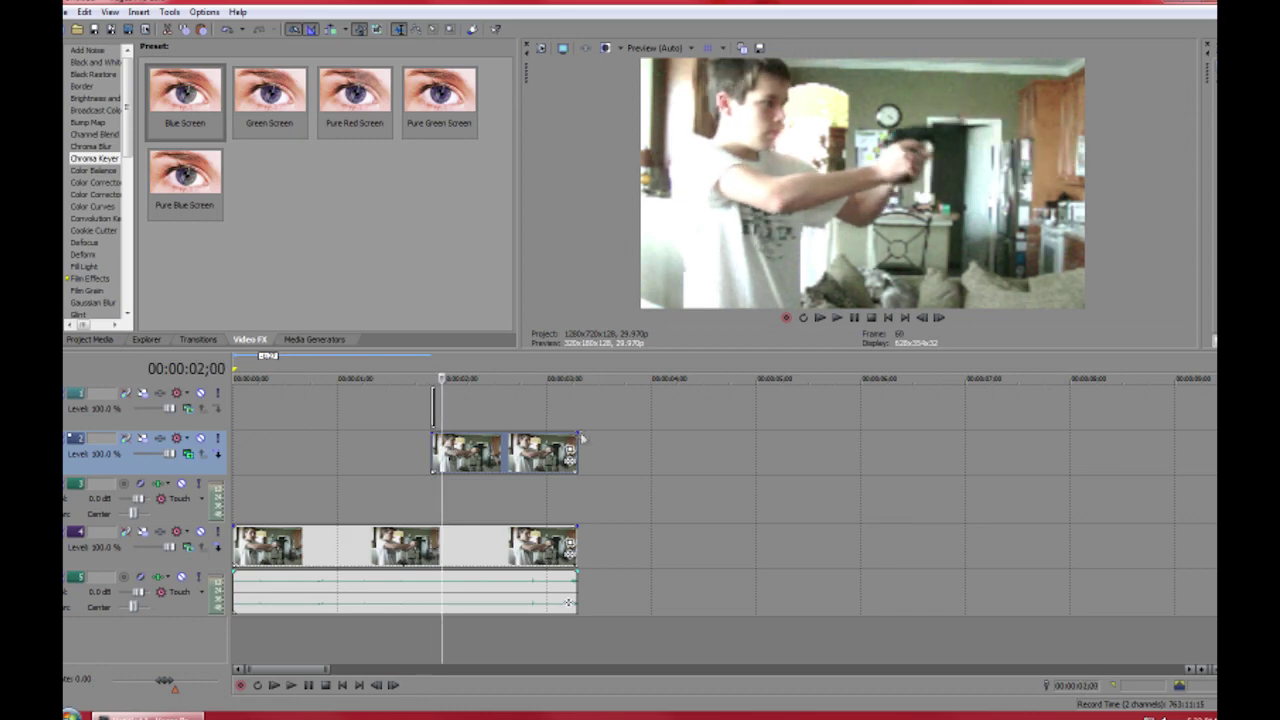
# - Shorten the copied clip to end at 00:00:02;00, with a fade-out running over its whole length
pyautogui.moveTo(572, 445); pyautogui.dragTo(437, 468)
pyautogui.press('Up')
pyautogui.press('Up')
pyautogui.press('Up')
pyautogui.press('Up')
pyautogui.press('Up')
pyautogui.press('Up')
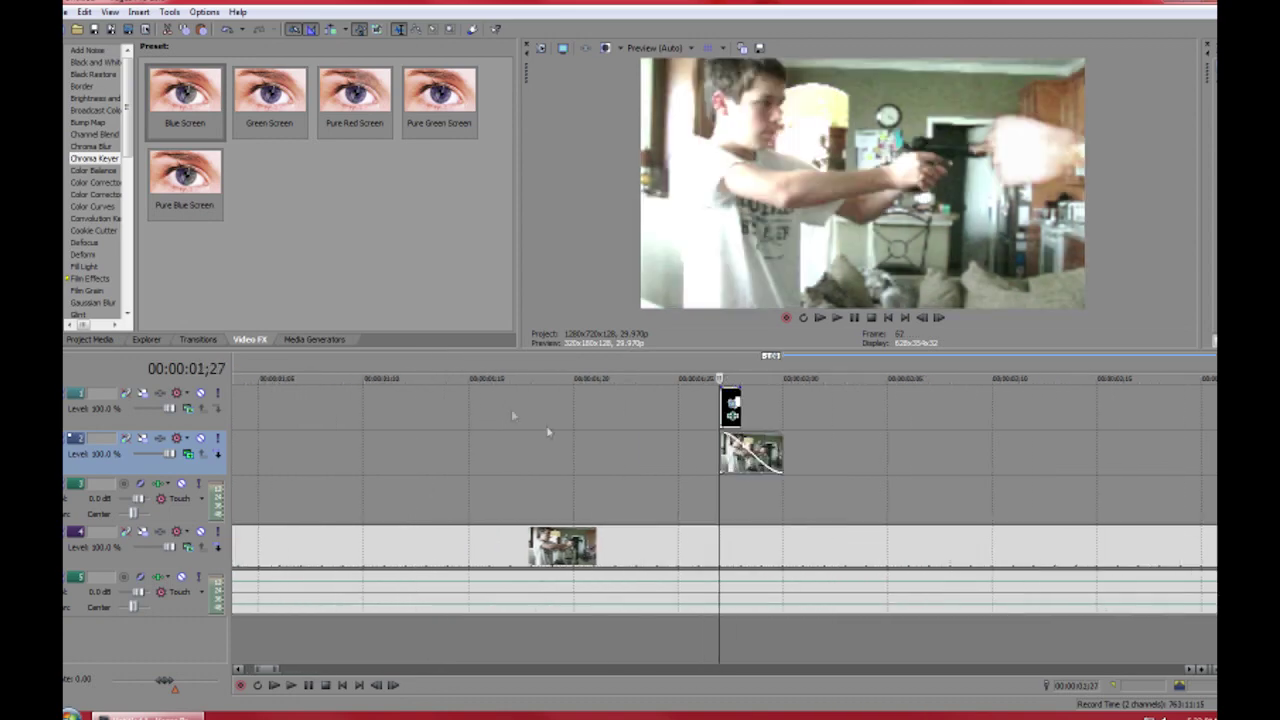
# - Open Event Pan/Crop for the copied clip, enable its mask and activate the Anchor Creation Tool
pyautogui.rightClick(808, 440)
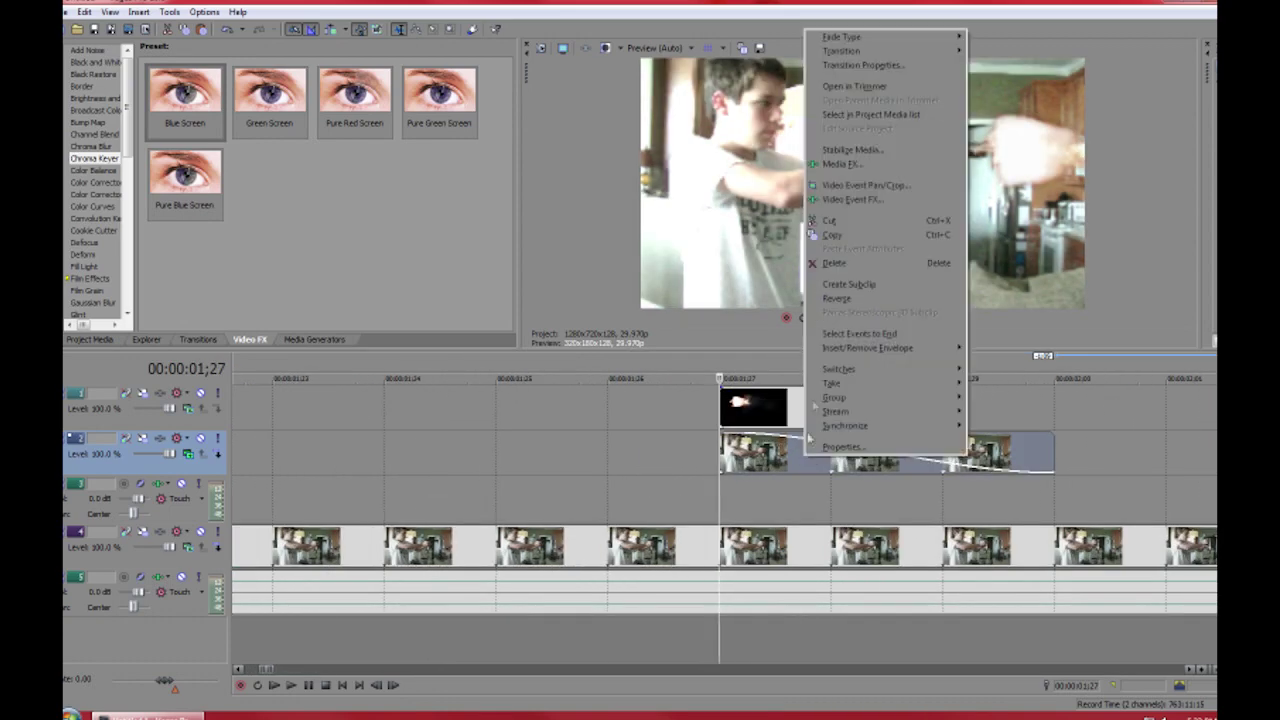
pyautogui.click(867, 186)
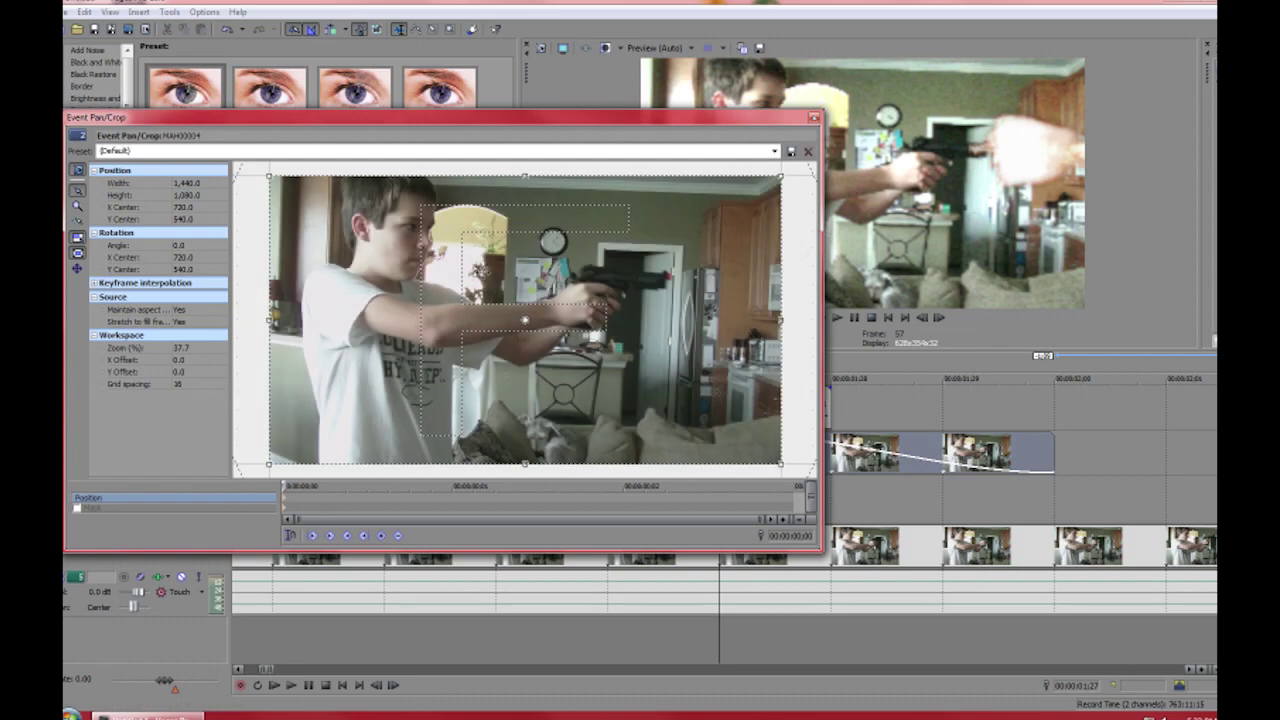
pyautogui.moveTo(560, 121); pyautogui.dragTo(518, 137)
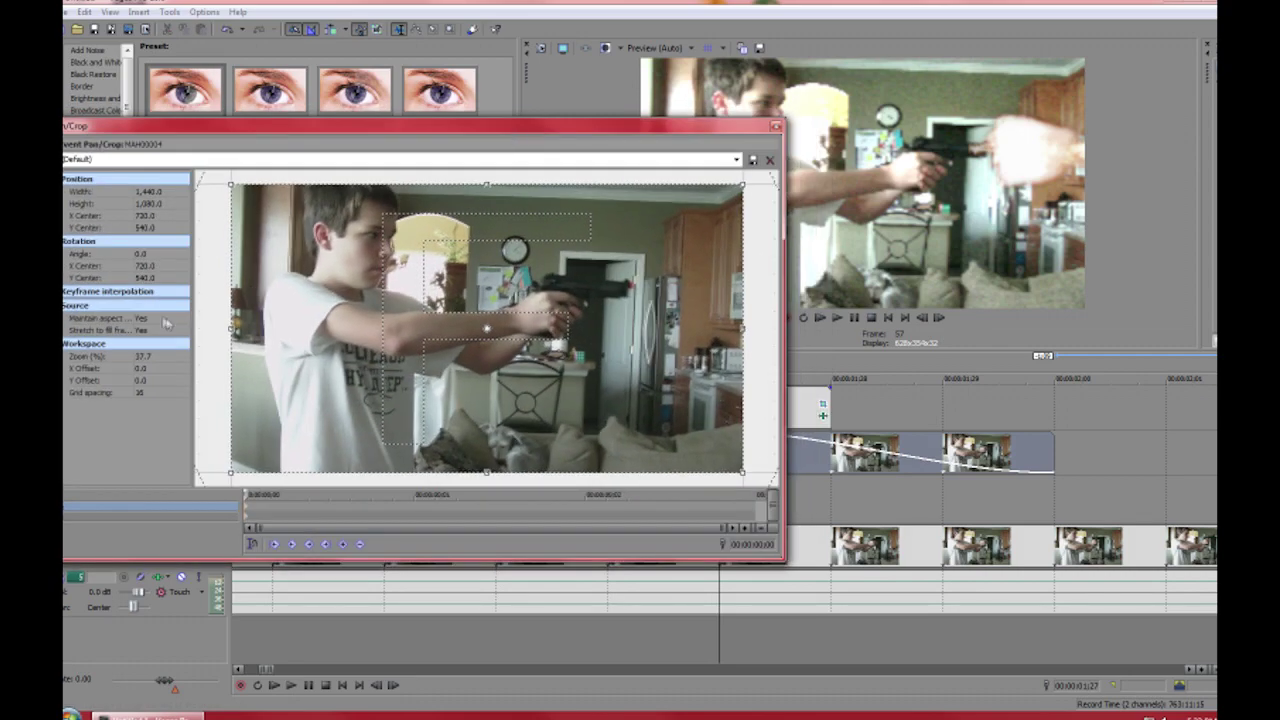
pyautogui.moveTo(262, 133); pyautogui.dragTo(463, 291)
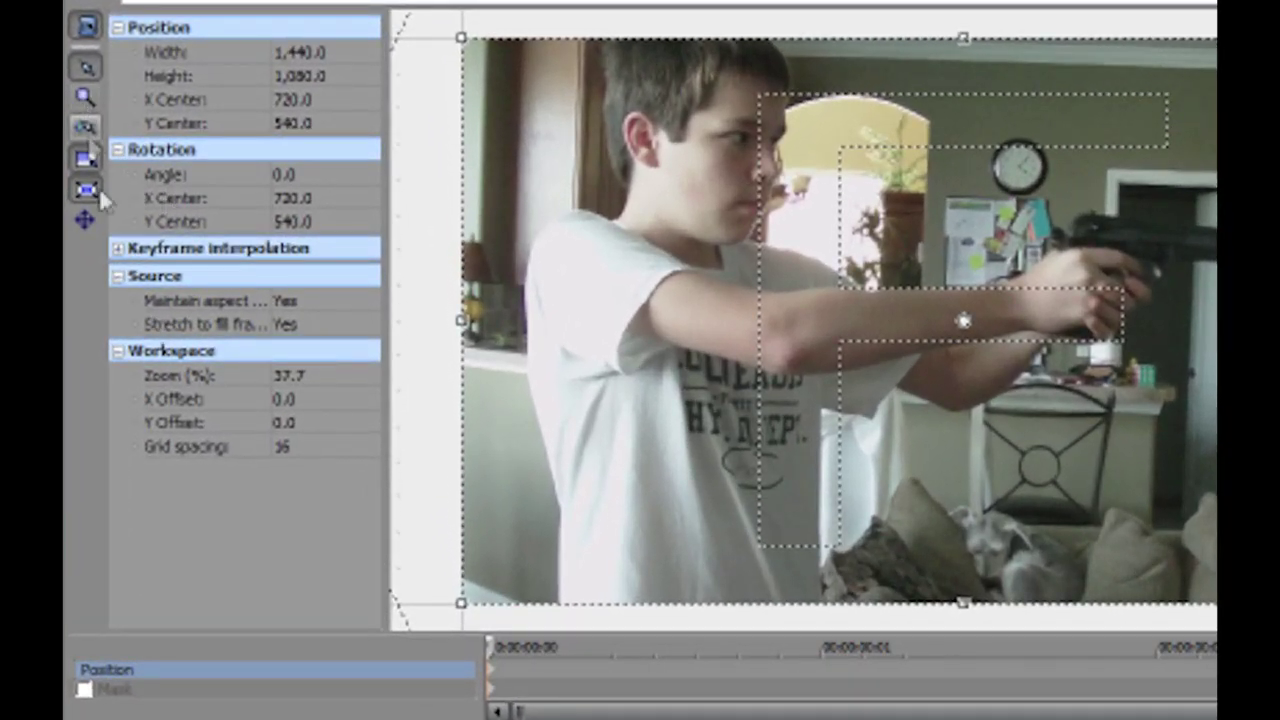
pyautogui.click(84, 690)
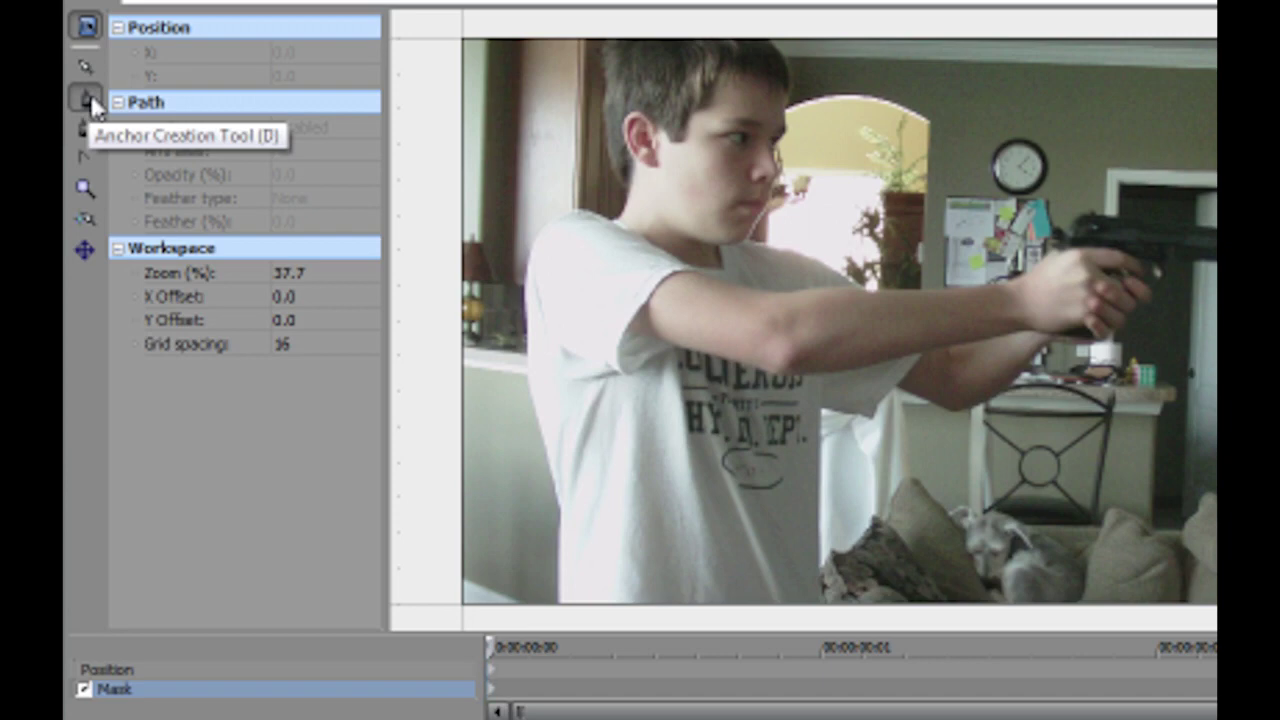
pyautogui.click(86, 97)
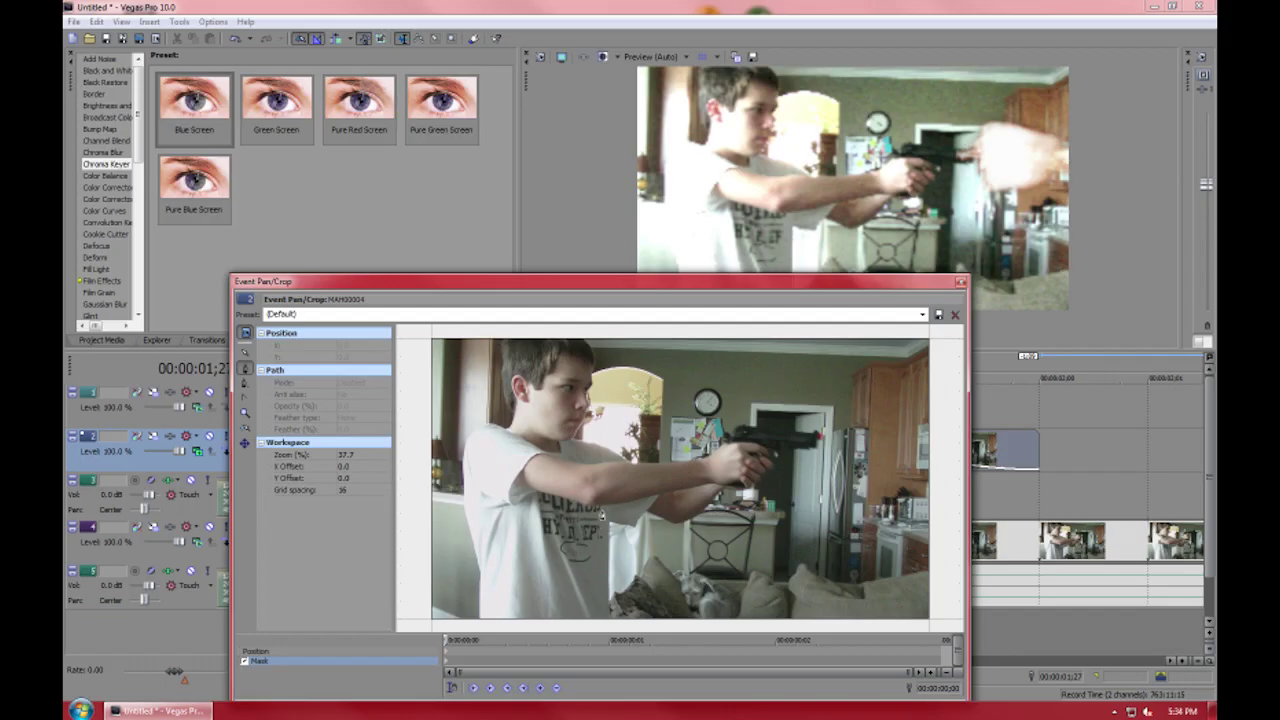
# - Draw a closed mask along the front of the shirt, from the chest down past the frame's lower edge
pyautogui.click(602, 512)
pyautogui.click(564, 625)
pyautogui.click(607, 625)
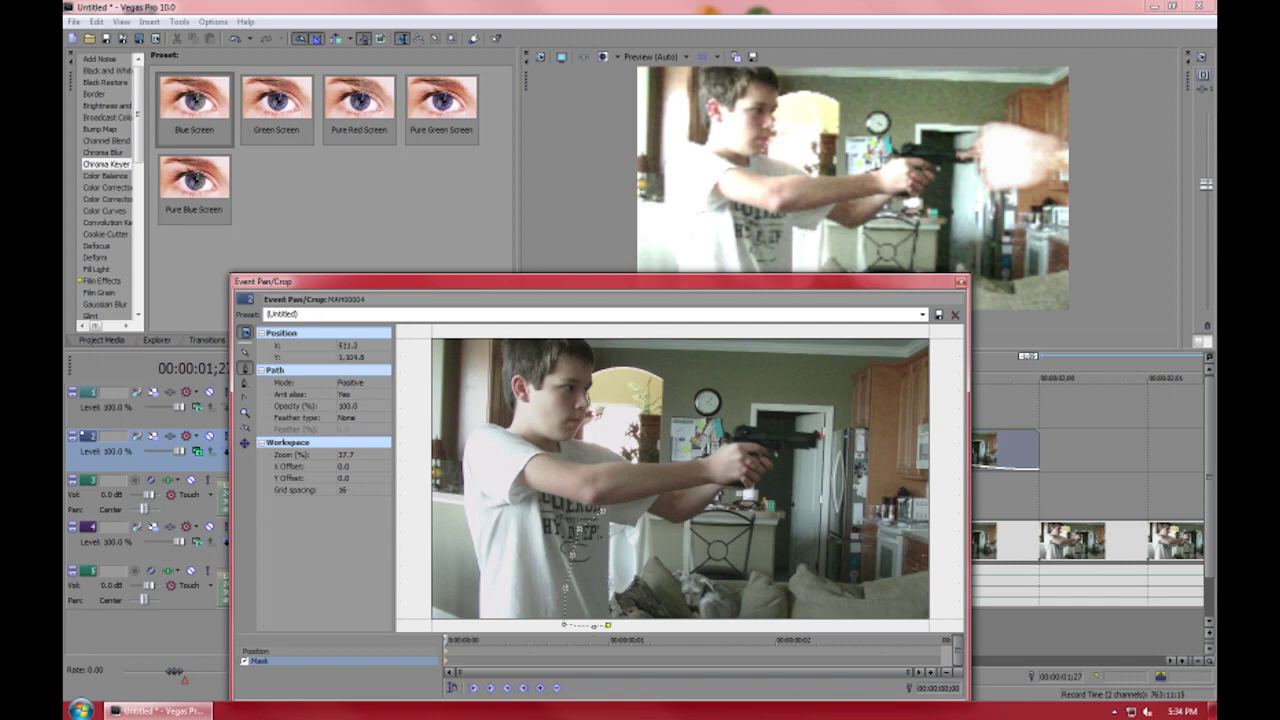
pyautogui.click(603, 512)
# - Draw a closed mask around the front of the person's face, from forehead to chin
pyautogui.click(569, 367)
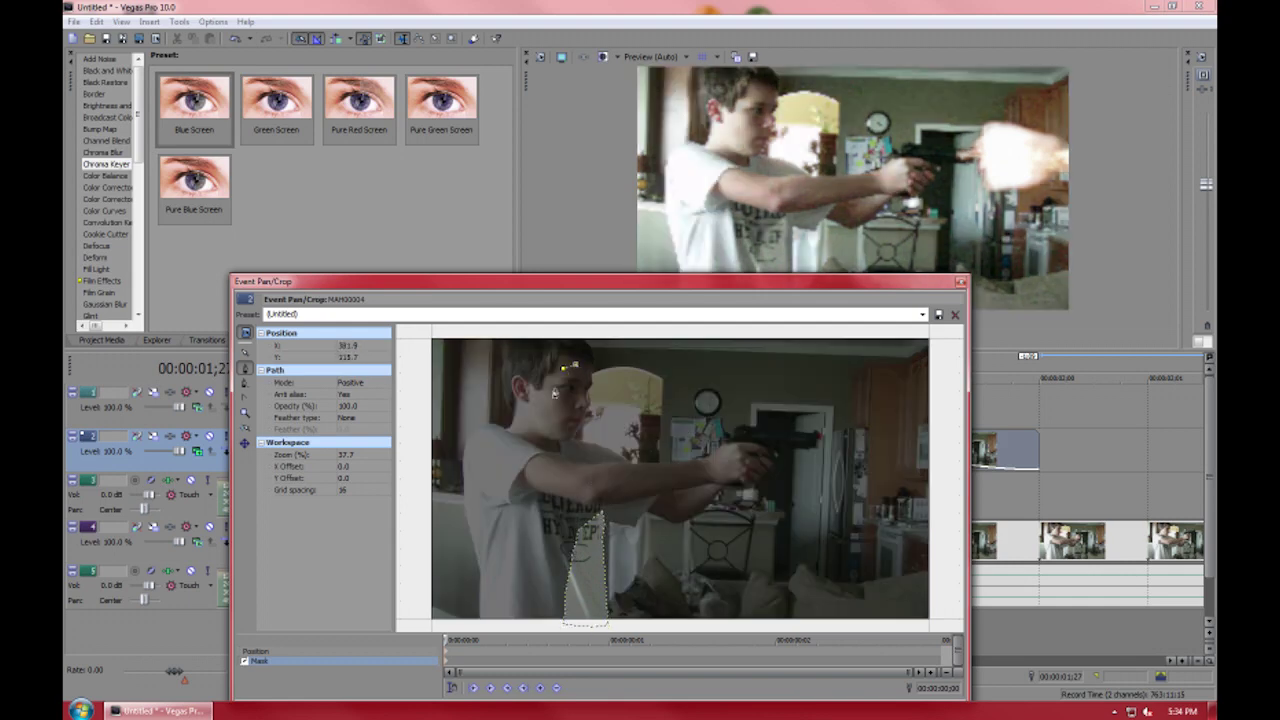
pyautogui.click(561, 436)
pyautogui.click(576, 424)
pyautogui.click(582, 399)
pyautogui.click(586, 374)
pyautogui.click(575, 364)
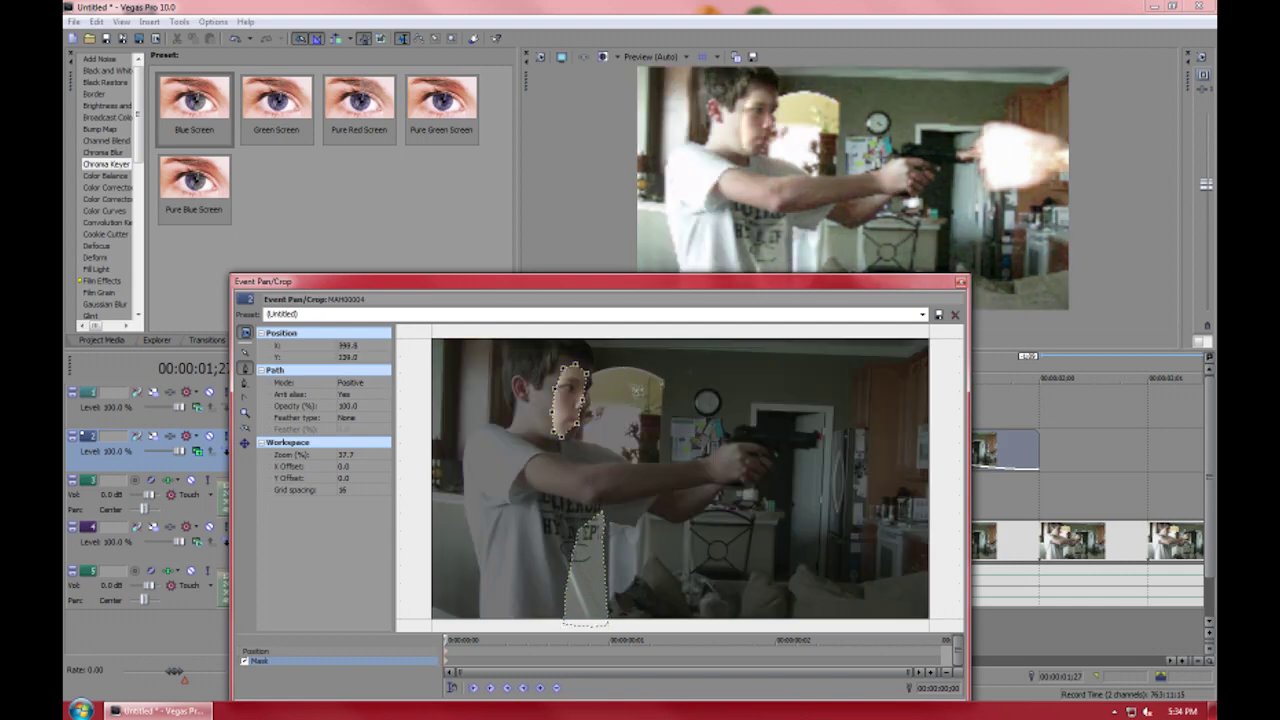
# - Draw a small closed mask over the fingers holding the gun
pyautogui.click(754, 450)
pyautogui.click(744, 478)
pyautogui.click(751, 486)
pyautogui.click(766, 463)
pyautogui.click(764, 450)
pyautogui.click(754, 450)
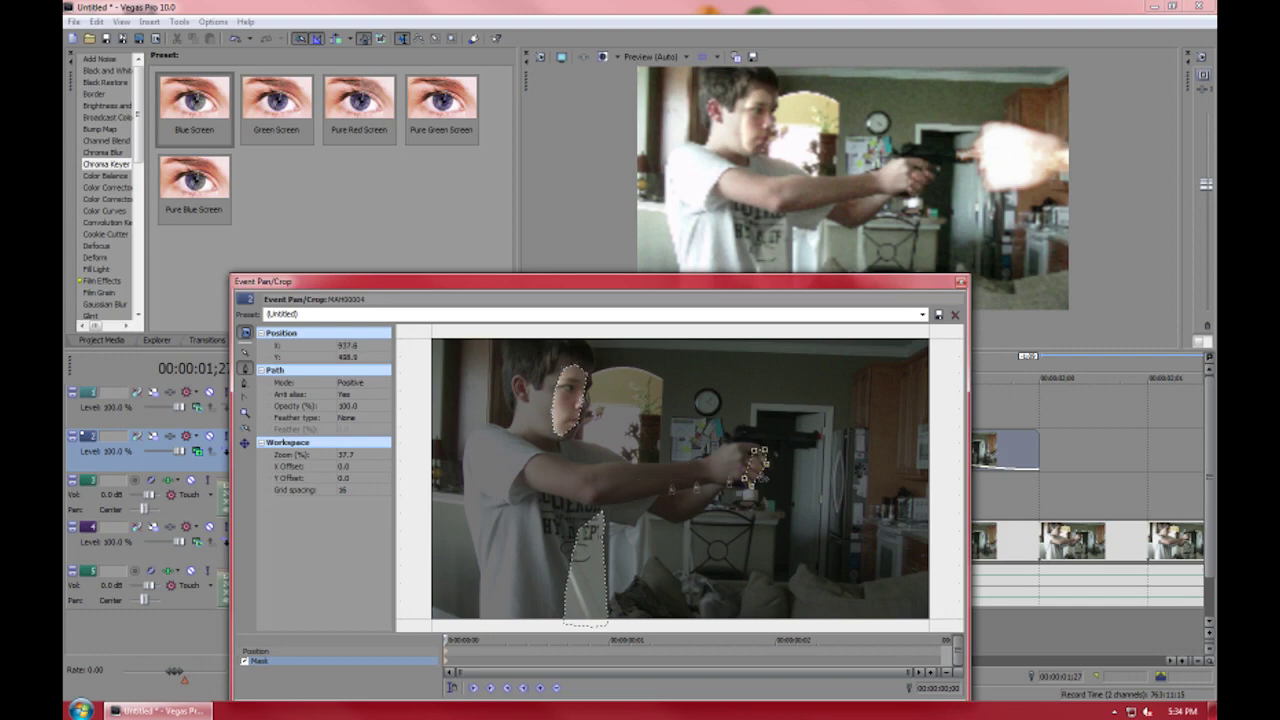
# - Draw a small closed mask over the dog on the couch
pyautogui.click(719, 591)
pyautogui.click(713, 604)
pyautogui.click(734, 613)
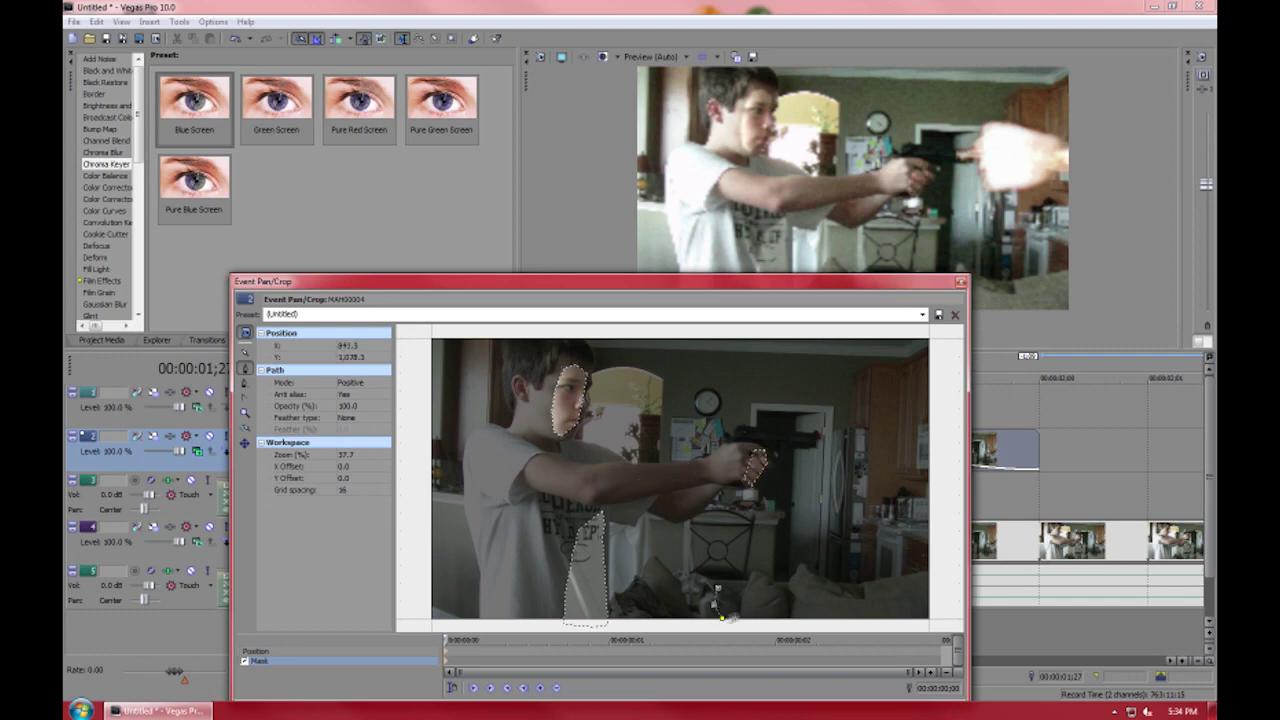
pyautogui.click(738, 592)
pyautogui.click(719, 590)
# - Draw a closed mask over the couch cushions to the right of the dog
pyautogui.click(803, 576)
pyautogui.click(806, 607)
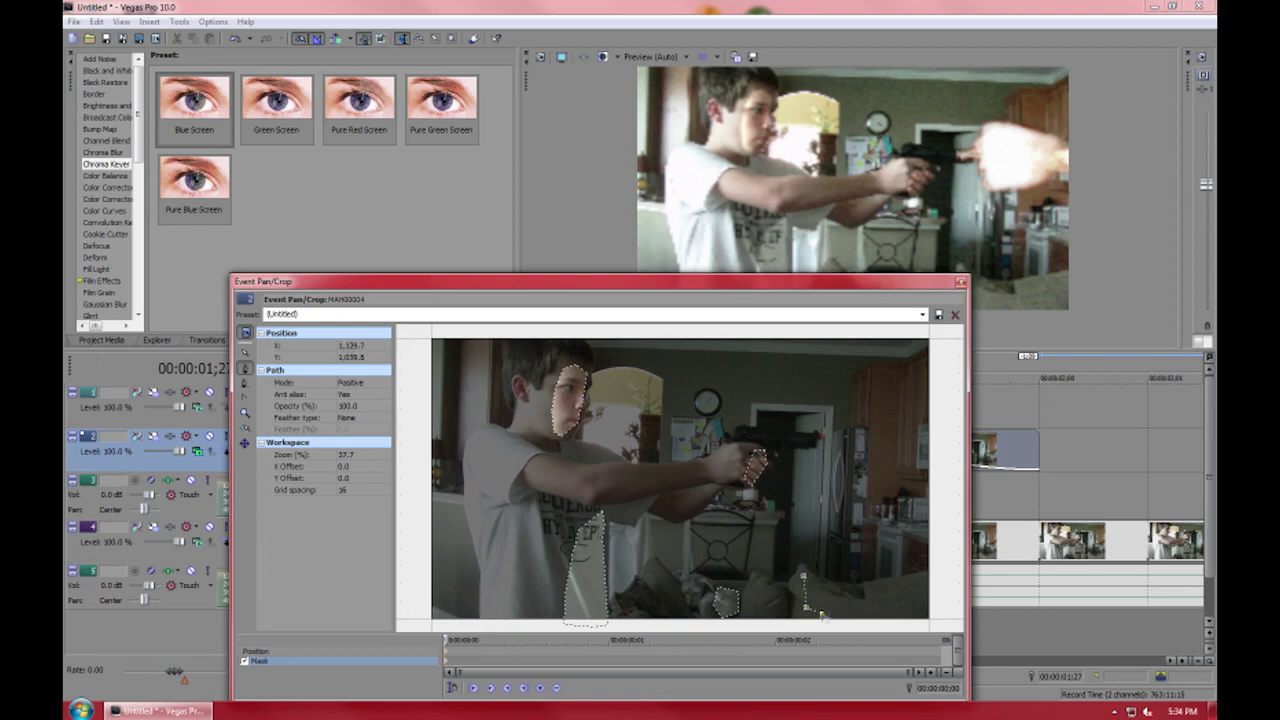
pyautogui.click(821, 613)
pyautogui.click(898, 613)
pyautogui.click(924, 604)
pyautogui.click(924, 576)
pyautogui.click(892, 581)
pyautogui.click(874, 587)
pyautogui.click(871, 601)
pyautogui.click(852, 602)
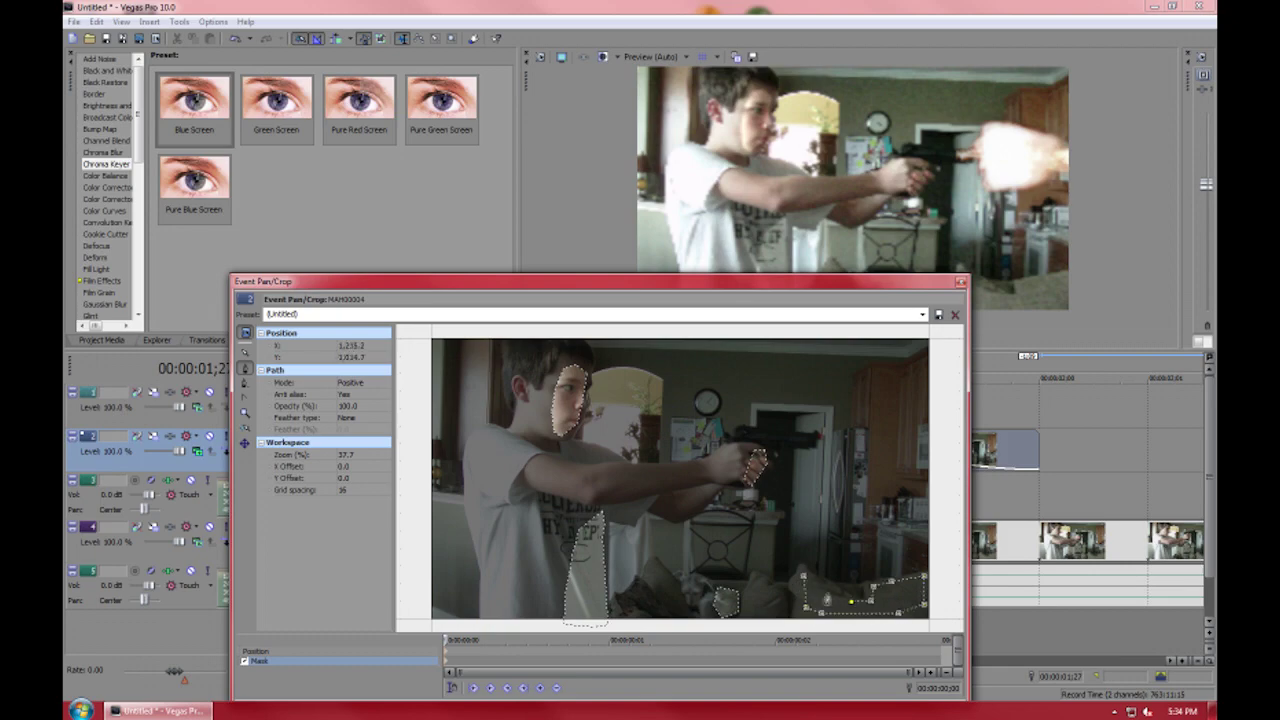
pyautogui.click(804, 576)
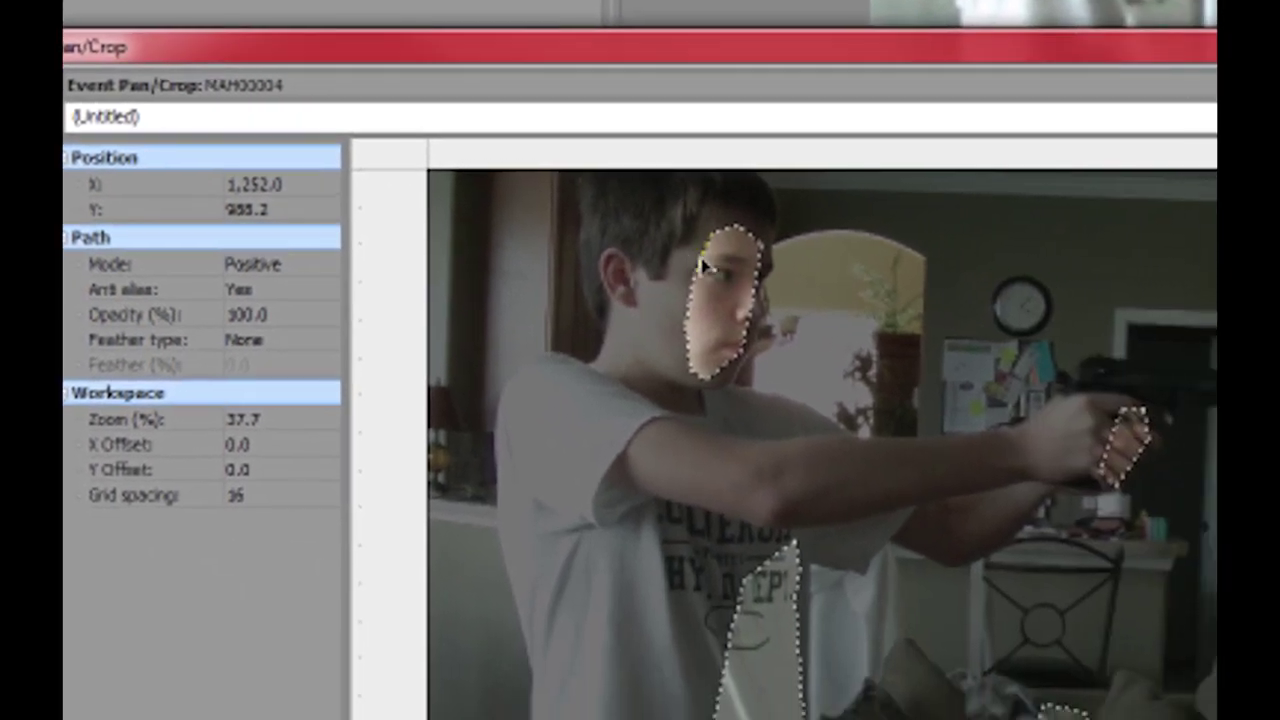
# - Set the face mask's feather type to Both and raise its feather percentage
pyautogui.click(907, 383)
pyautogui.click(270, 340)
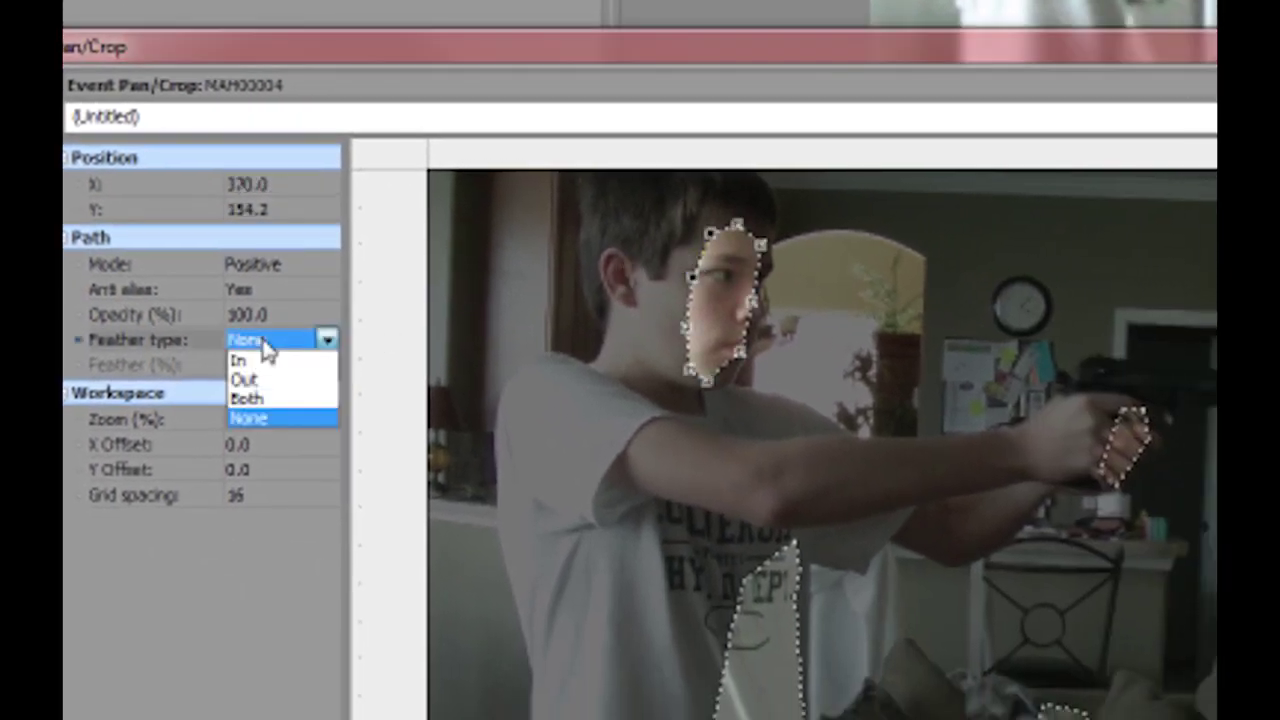
pyautogui.click(247, 398)
pyautogui.click(310, 360)
pyautogui.click(310, 360)
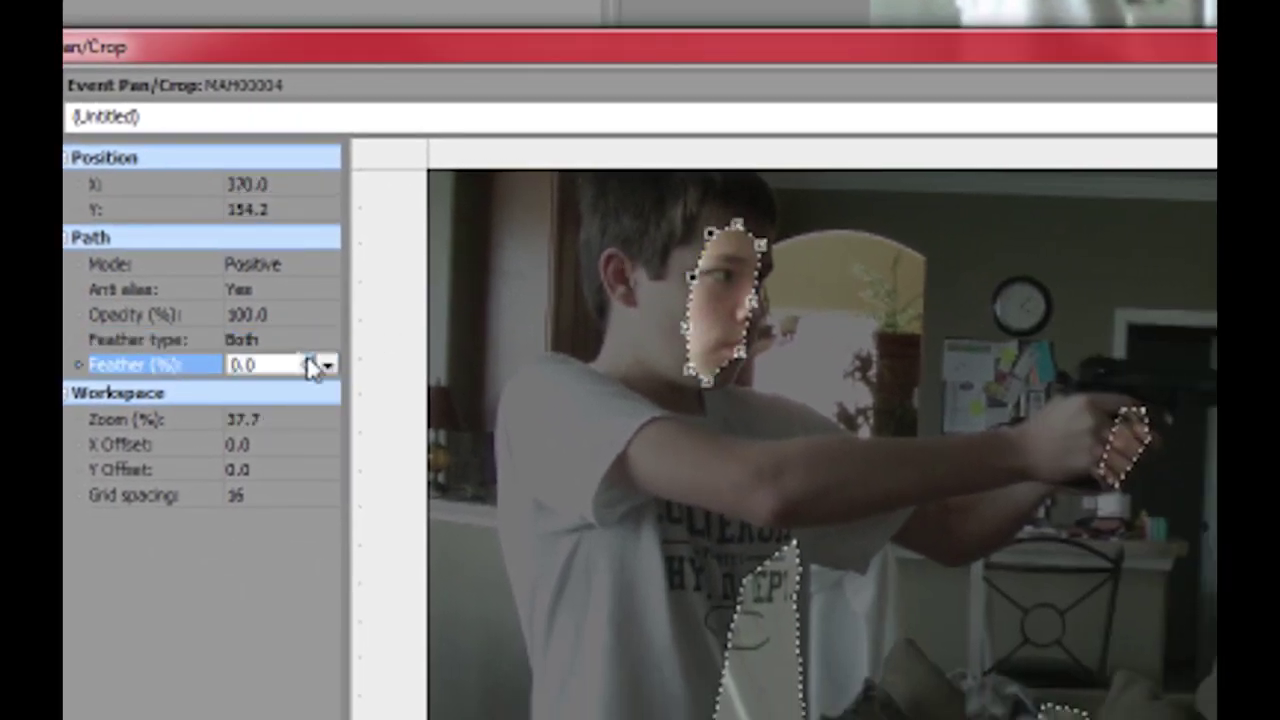
pyautogui.click(310, 360)
pyautogui.click(309, 361)
pyautogui.click(309, 361)
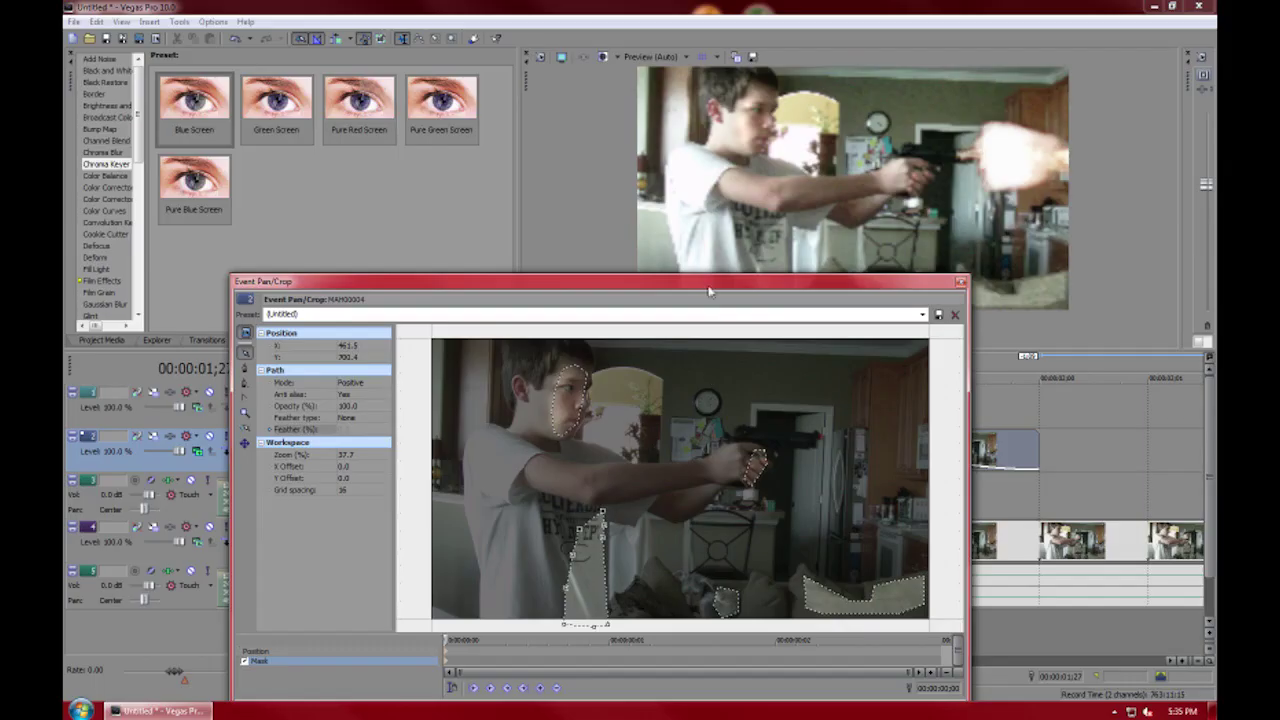
# - Set the shirt mask's feather type to Both and raise its feather percentage
pyautogui.moveTo(361, 631); pyautogui.dragTo(351, 674)
pyautogui.click(347, 437)
pyautogui.click(348, 470)
pyautogui.click(370, 447)
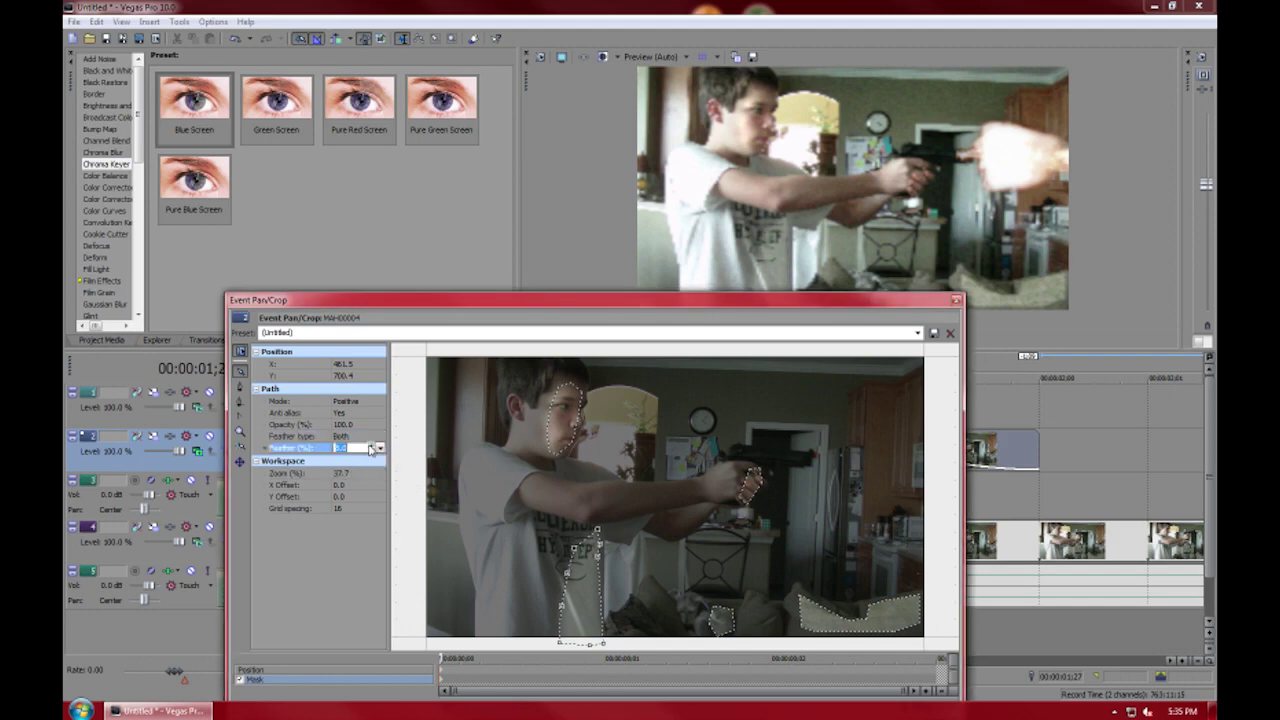
# - Set the hand mask's feather type to Both and raise its feather percentage
pyautogui.click(749, 486)
pyautogui.click(744, 482)
pyautogui.click(349, 436)
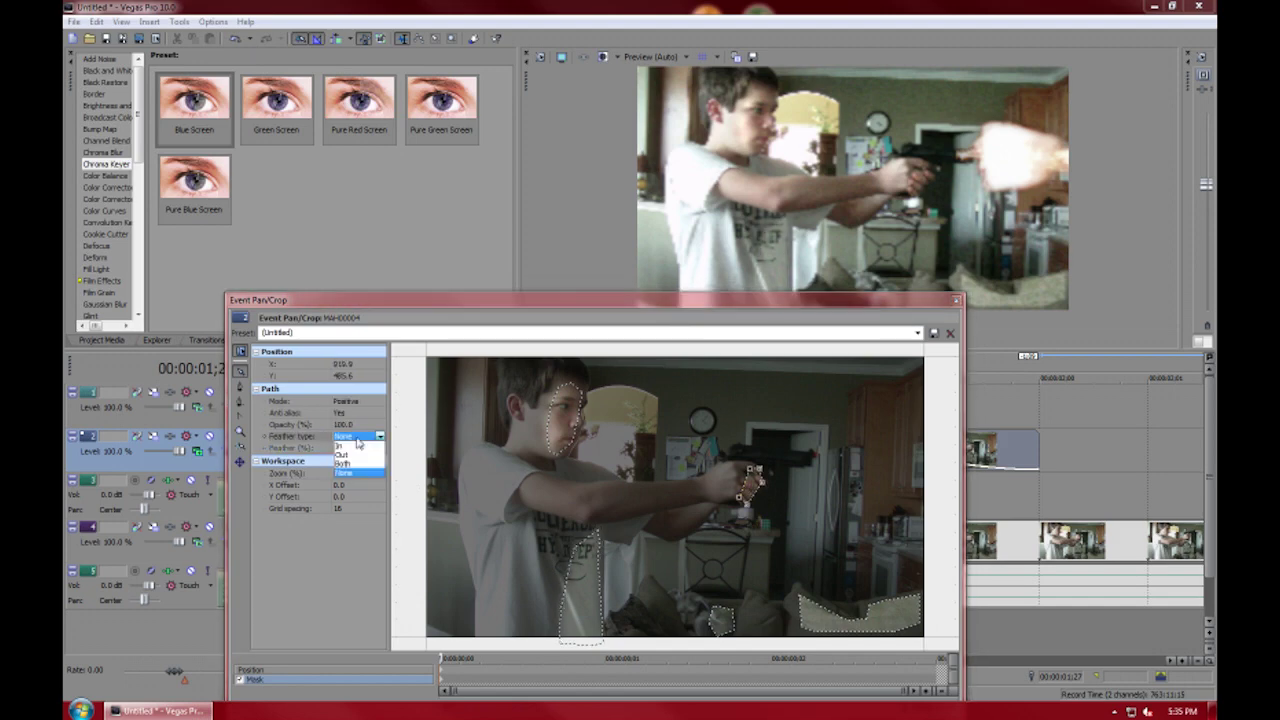
pyautogui.click(349, 469)
pyautogui.click(368, 448)
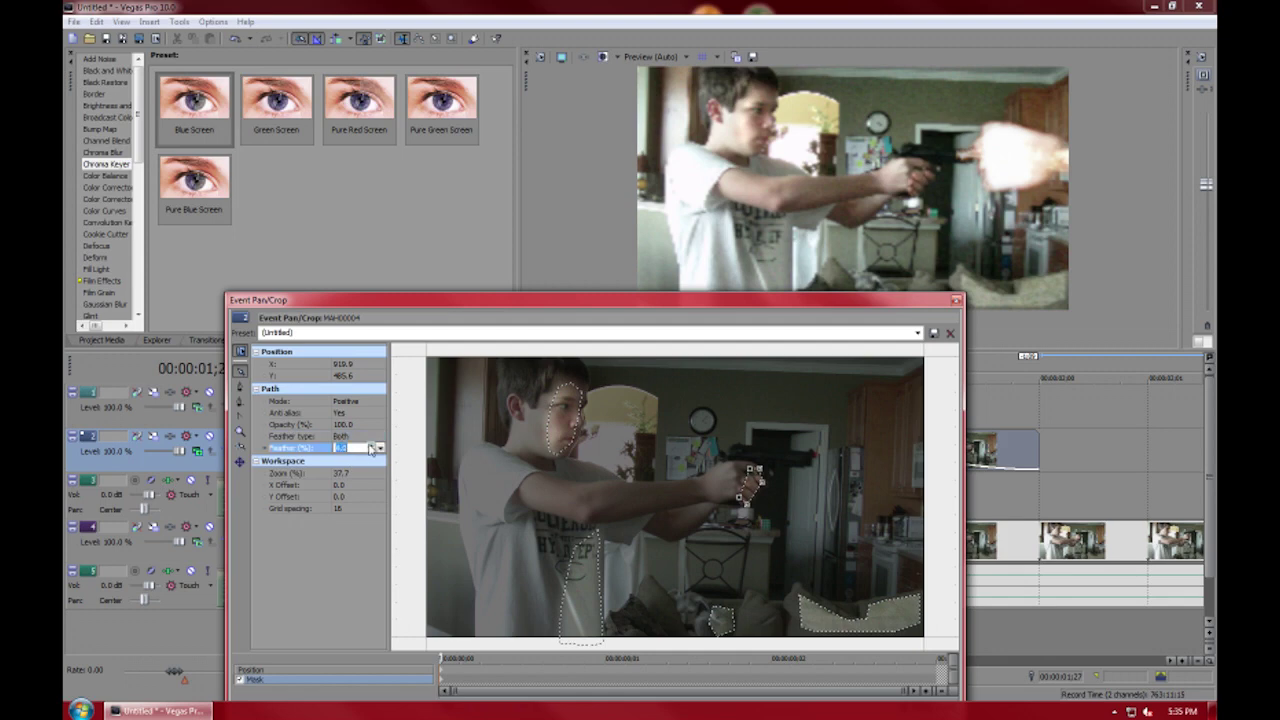
# - Set the dog mask's feather type to Both and its feather to 10%
pyautogui.click(720, 612)
pyautogui.click(378, 436)
pyautogui.click(362, 471)
pyautogui.click(370, 450)
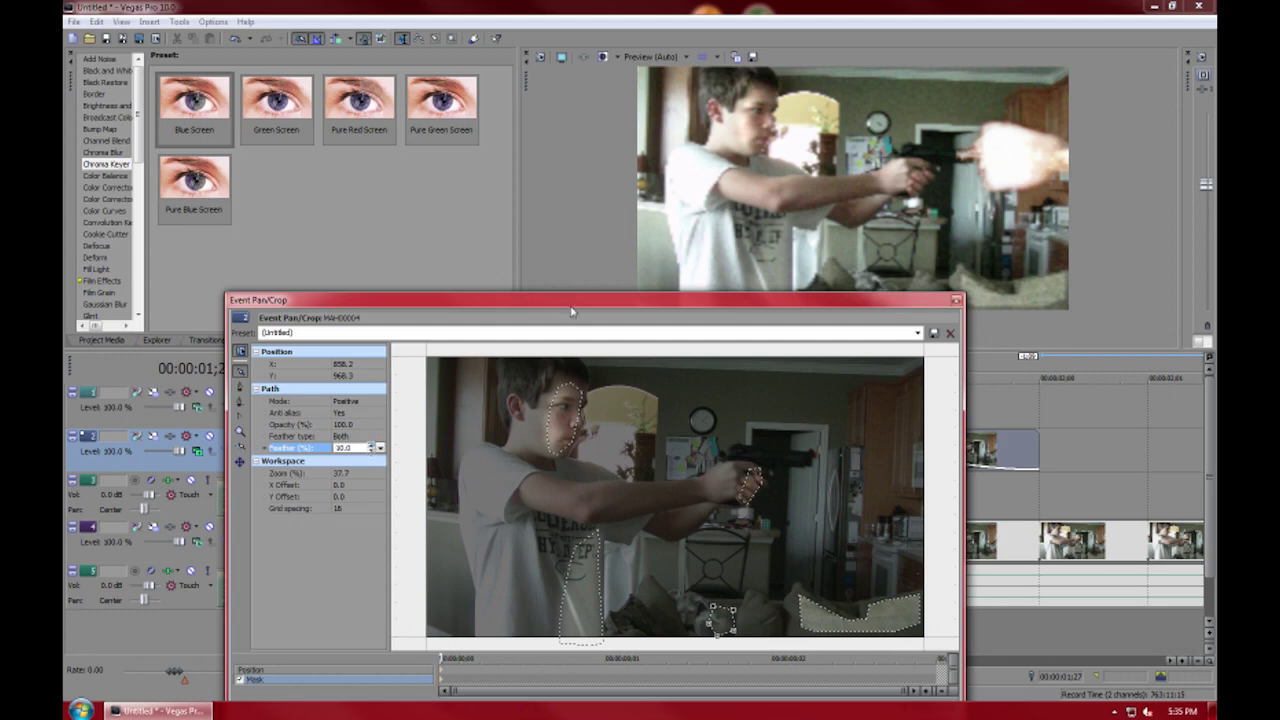
pyautogui.moveTo(403, 308); pyautogui.dragTo(283, 314)
pyautogui.click(249, 452)
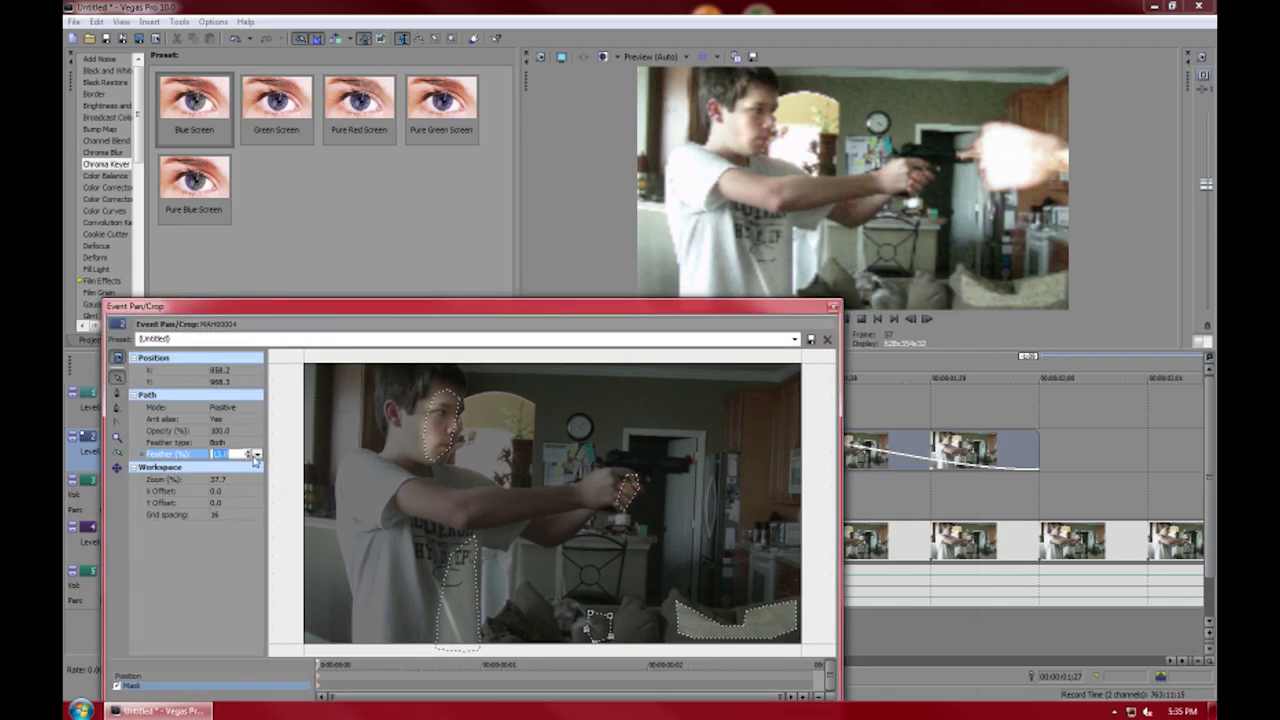
pyautogui.click(246, 455)
# - Set the couch cushion mask's feather type to Both and its feather to 11%
pyautogui.click(678, 604)
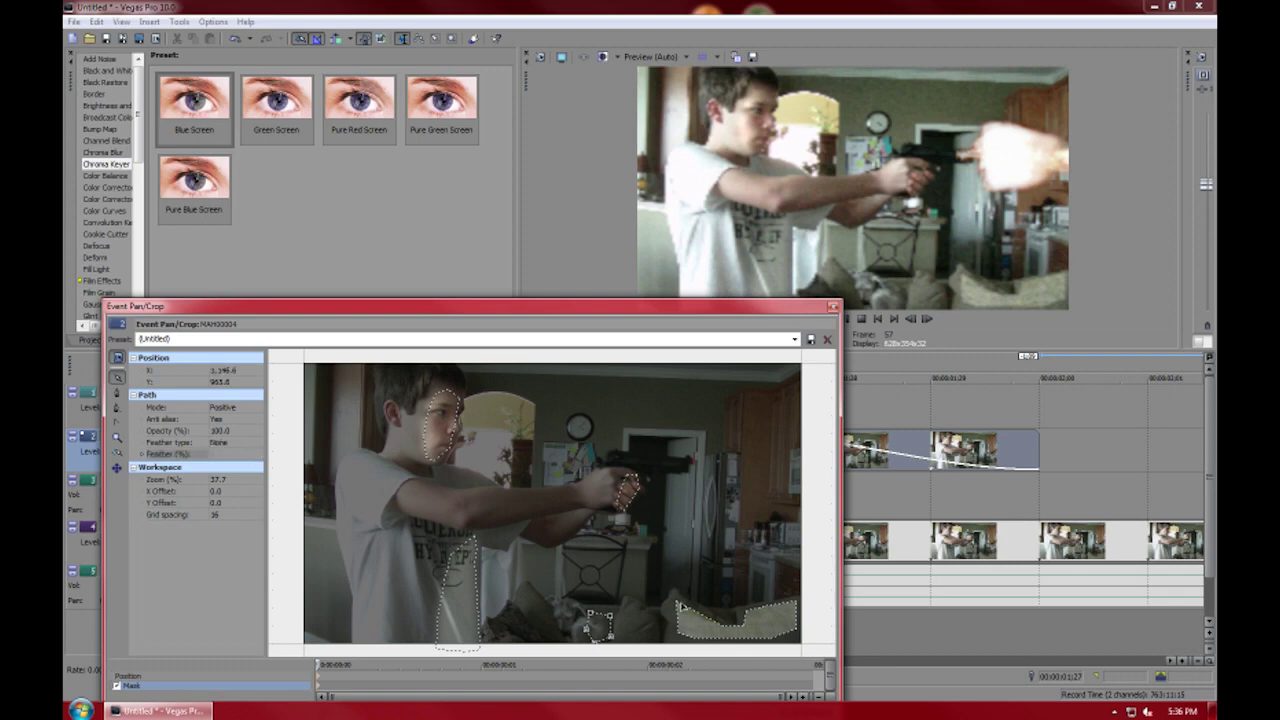
pyautogui.click(245, 443)
pyautogui.click(238, 478)
pyautogui.click(249, 455)
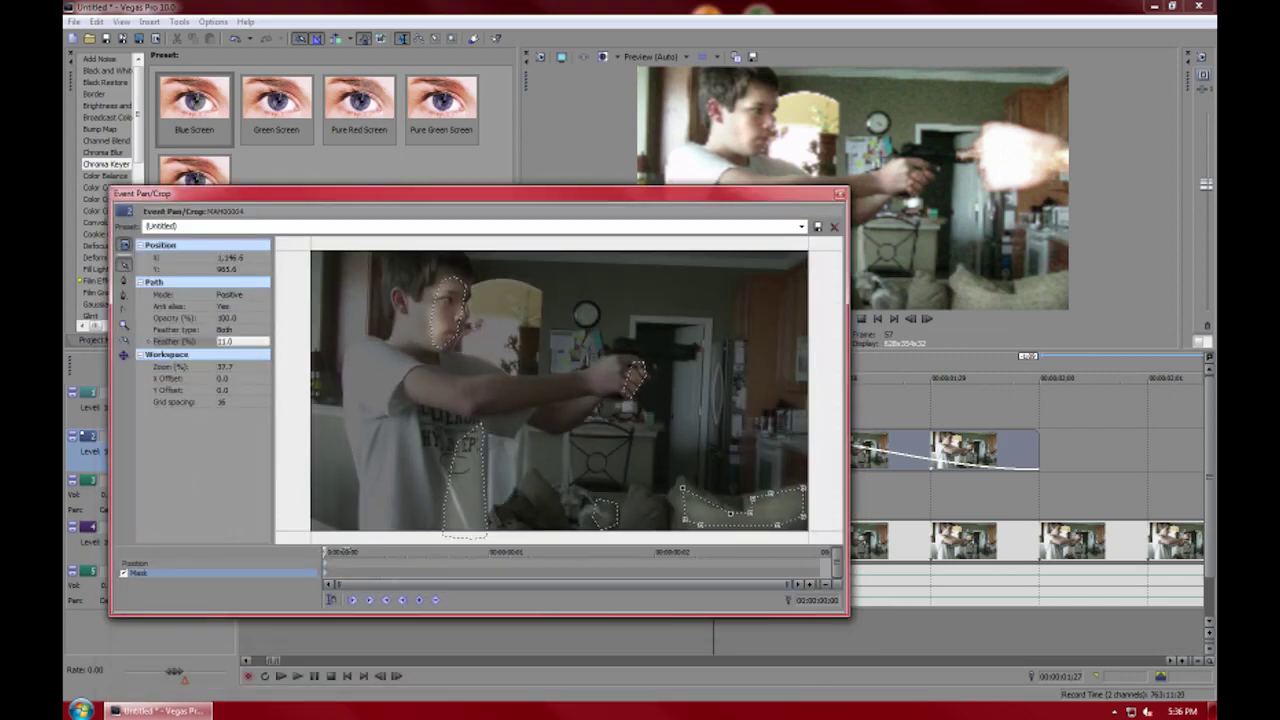
# - Keyframe the hand mask at frame 00:00:00;02 by moving its whole path back onto the hands, and close the pan/crop editor
pyautogui.click(488, 551)
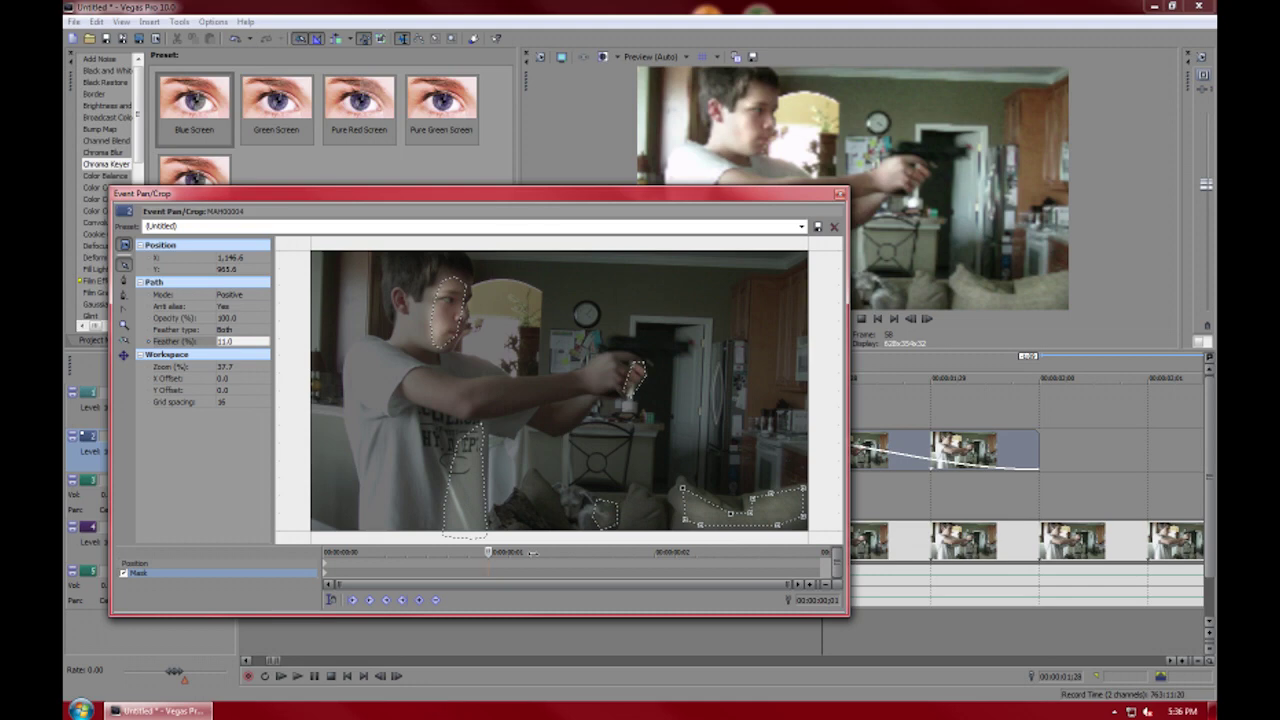
pyautogui.click(654, 551)
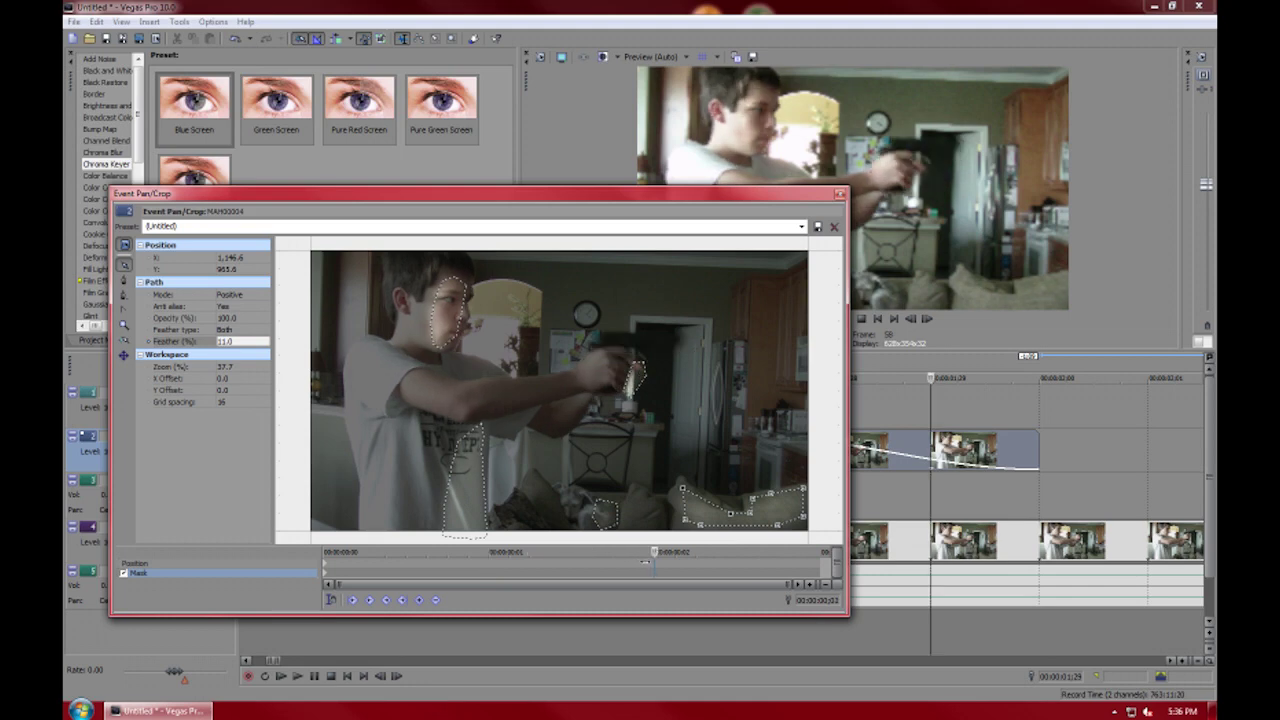
pyautogui.click(633, 364)
pyautogui.rightClick(632, 380)
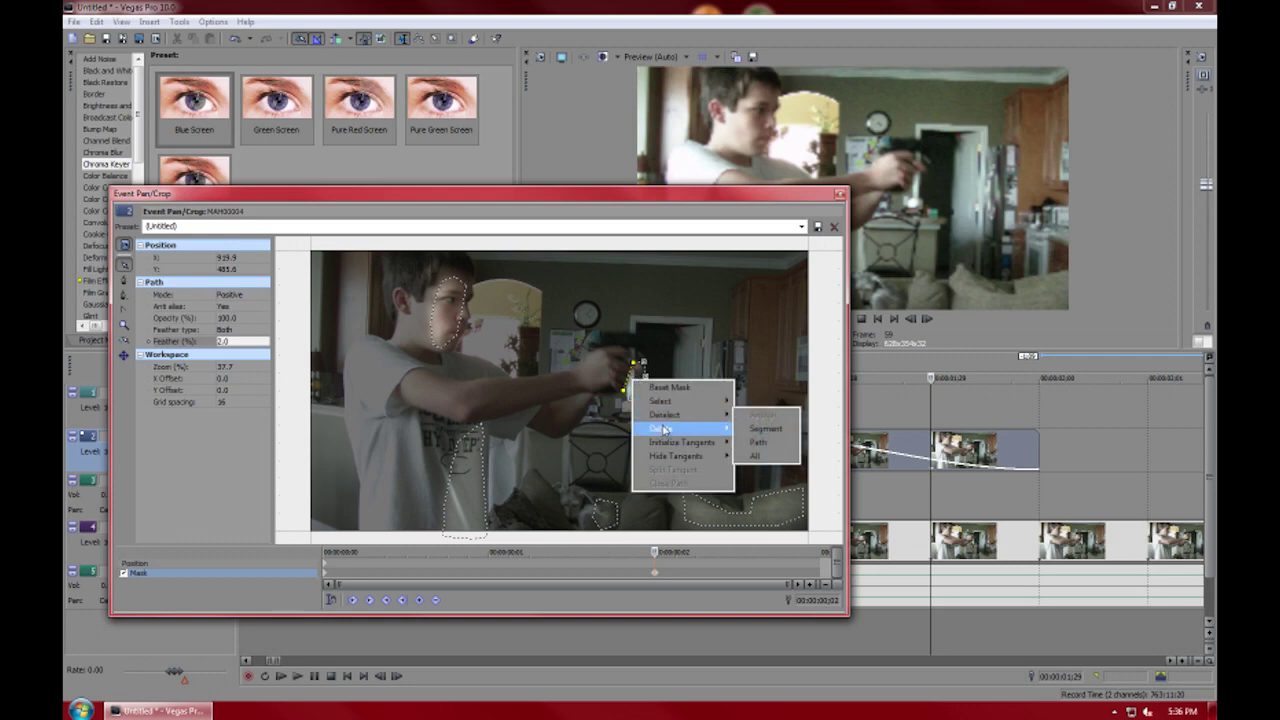
pyautogui.moveTo(674, 404)
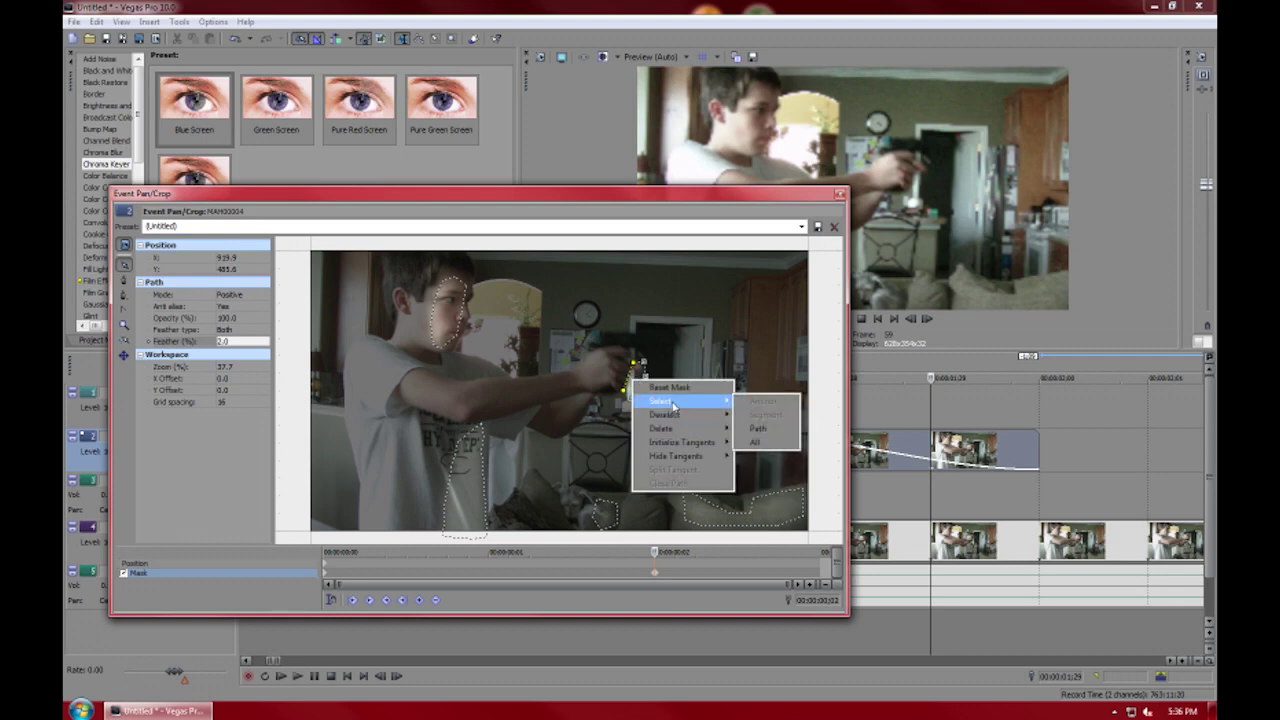
pyautogui.click(760, 428)
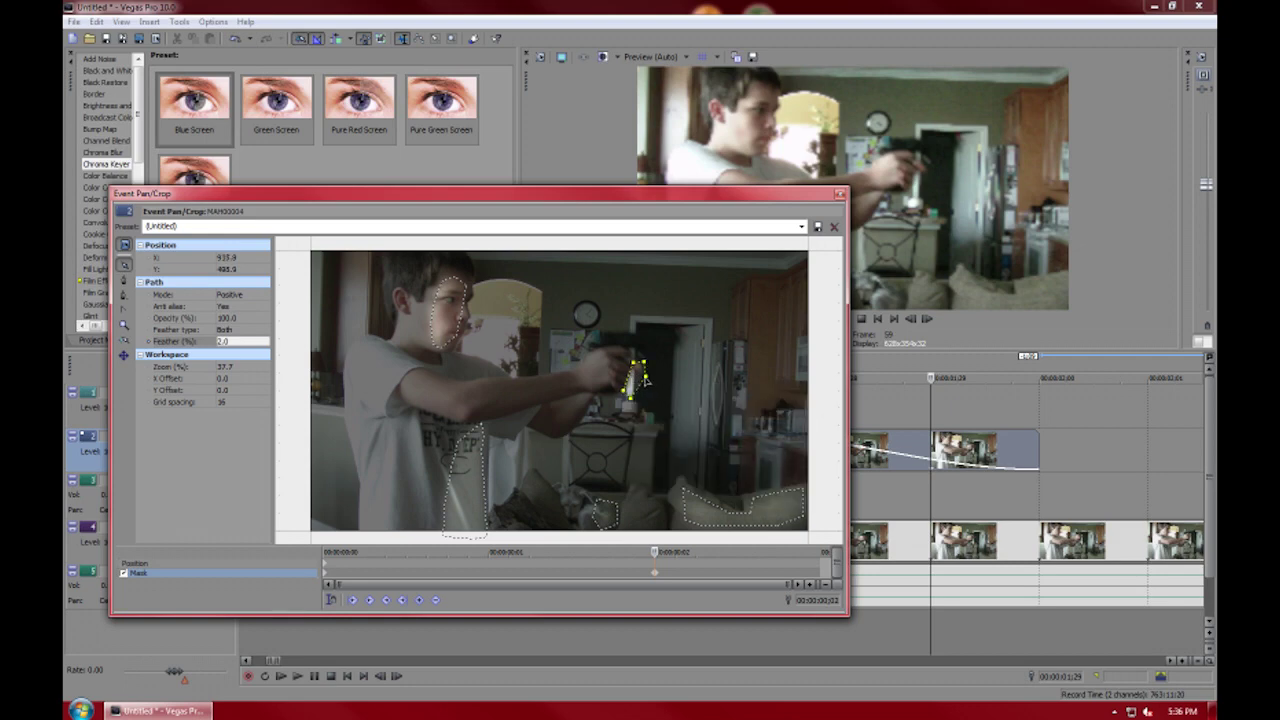
pyautogui.moveTo(645, 378); pyautogui.dragTo(626, 370)
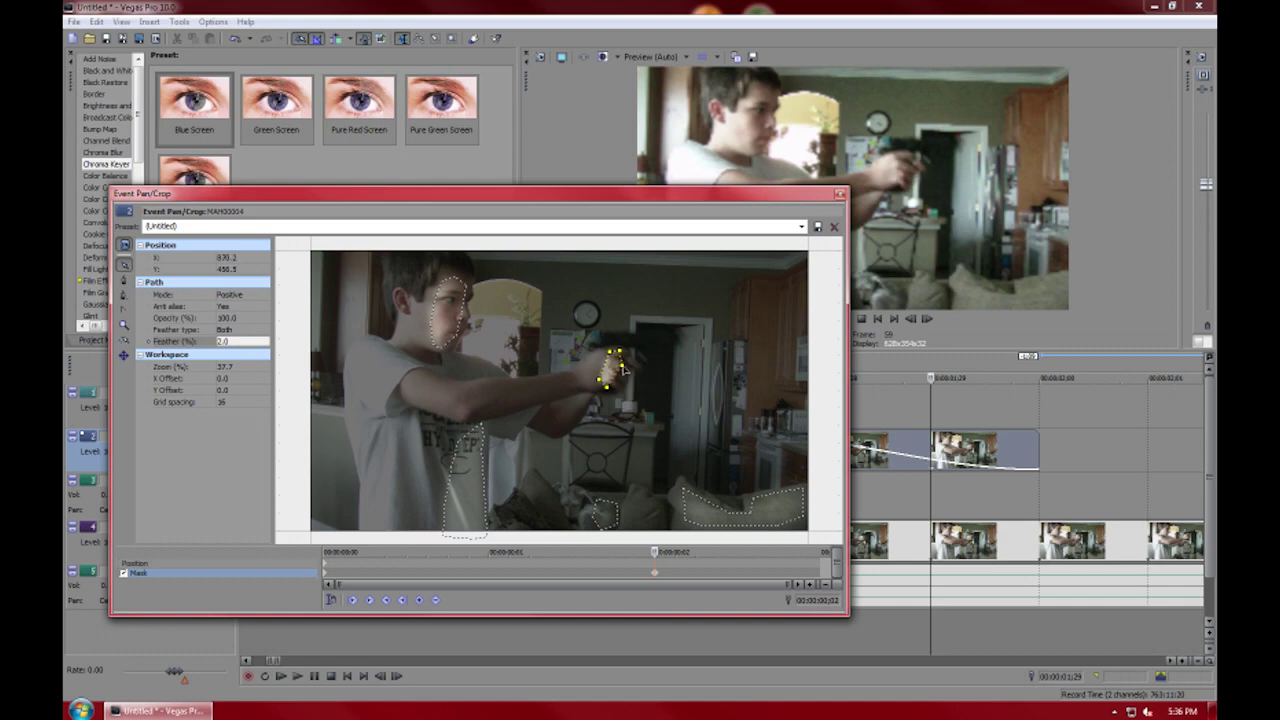
pyautogui.click(558, 388)
pyautogui.click(759, 551)
pyautogui.click(838, 195)
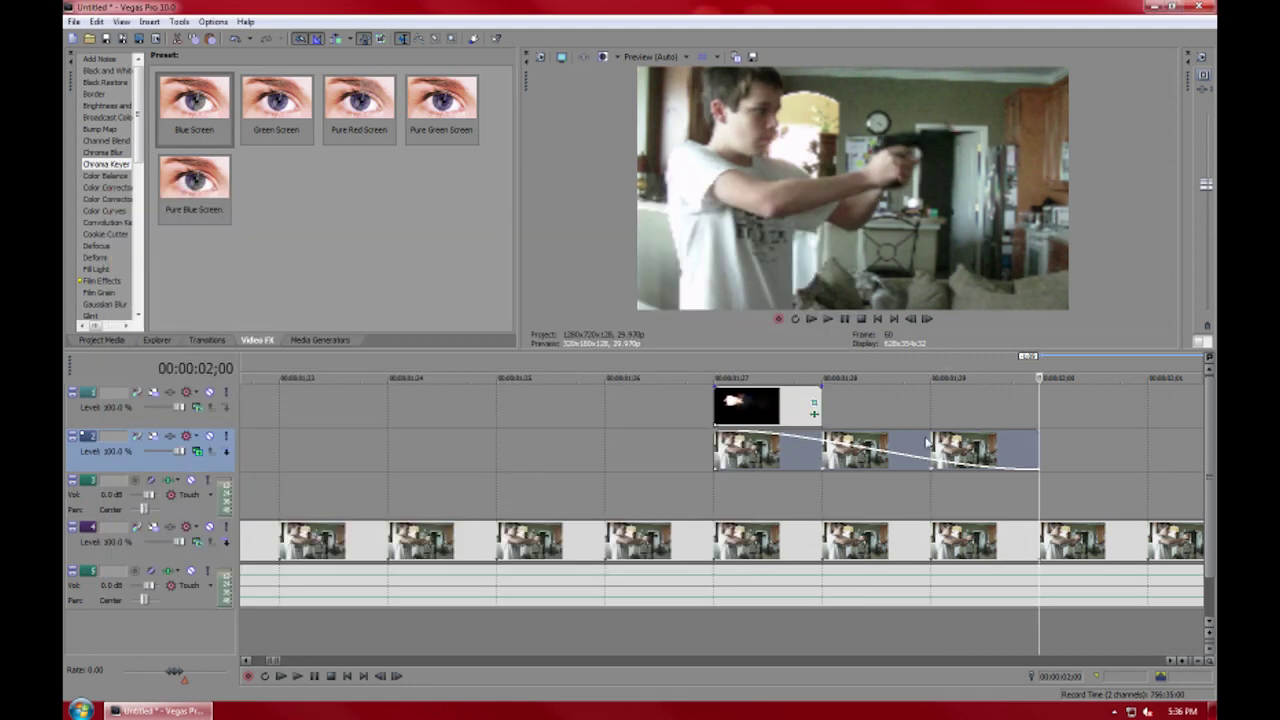
# - Step frame by frame through the muzzle flash and the fading light overlay to examine the effect
pyautogui.click(697, 439)
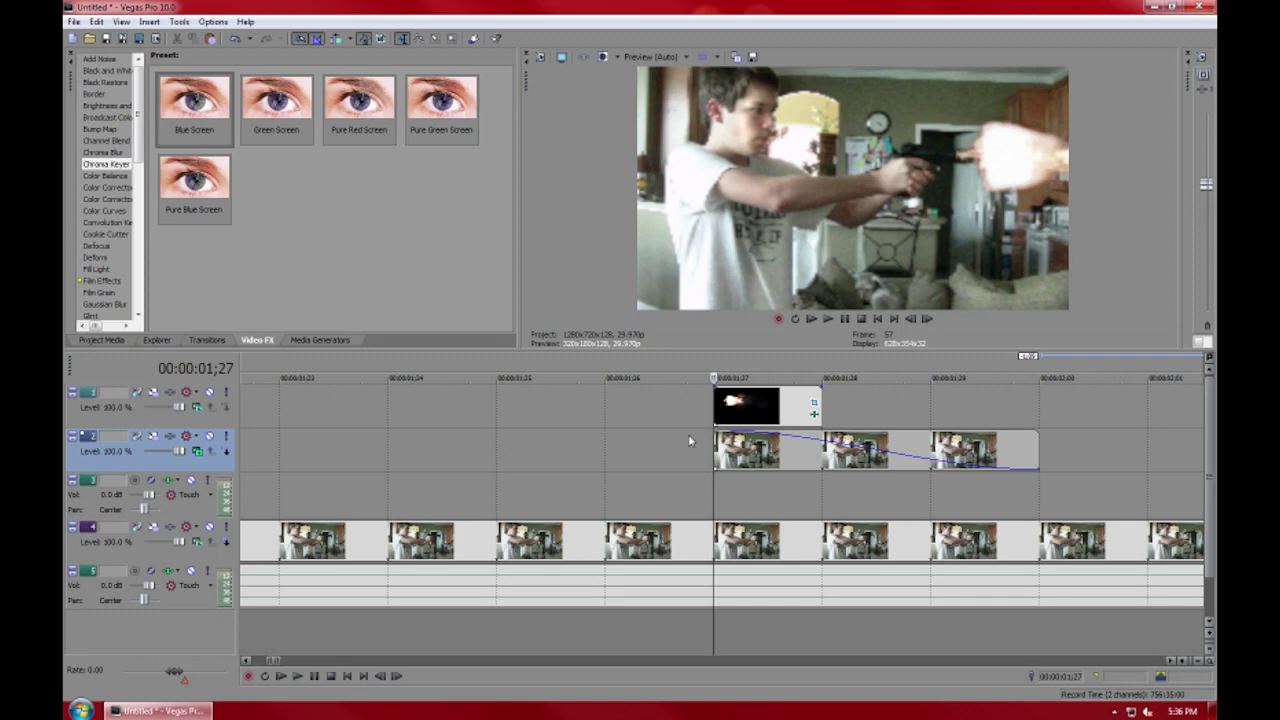
pyautogui.press('Left')
pyautogui.press('Right')
pyautogui.press('Right')
pyautogui.press('Right')
pyautogui.press('Right')
pyautogui.press('Right')
pyautogui.press('Right')
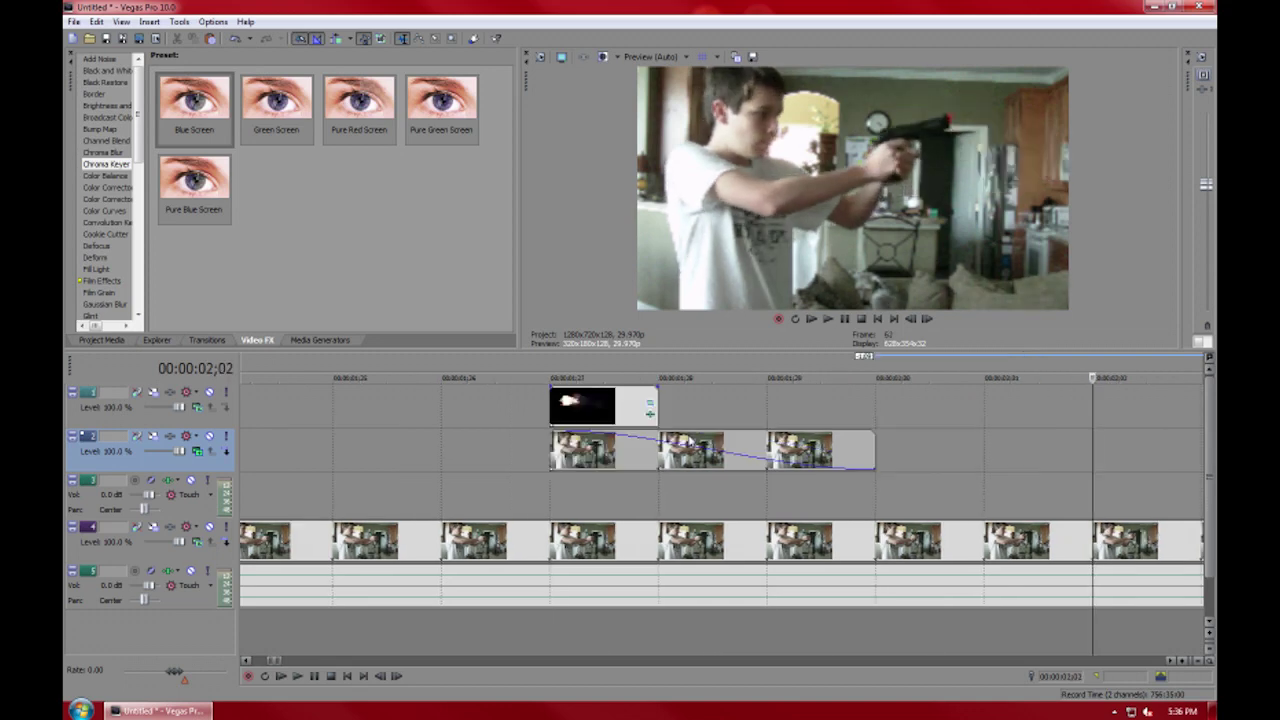
pyautogui.press('Left')
pyautogui.press('Left')
pyautogui.press('Left')
pyautogui.press('Left')
pyautogui.press('Left')
# - Play the timeline from shortly before the muzzle flash to review the finished shot
pyautogui.scroll(-5, 689, 440)
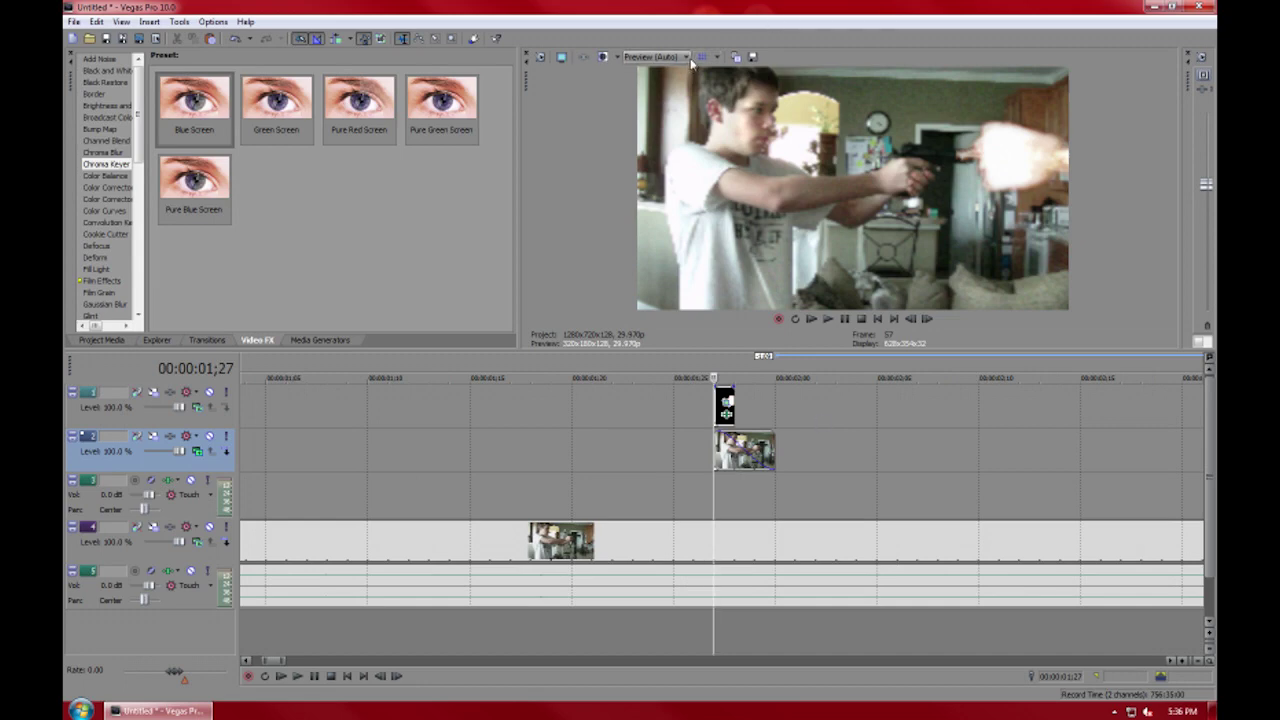
pyautogui.scroll(-2, 691, 423)
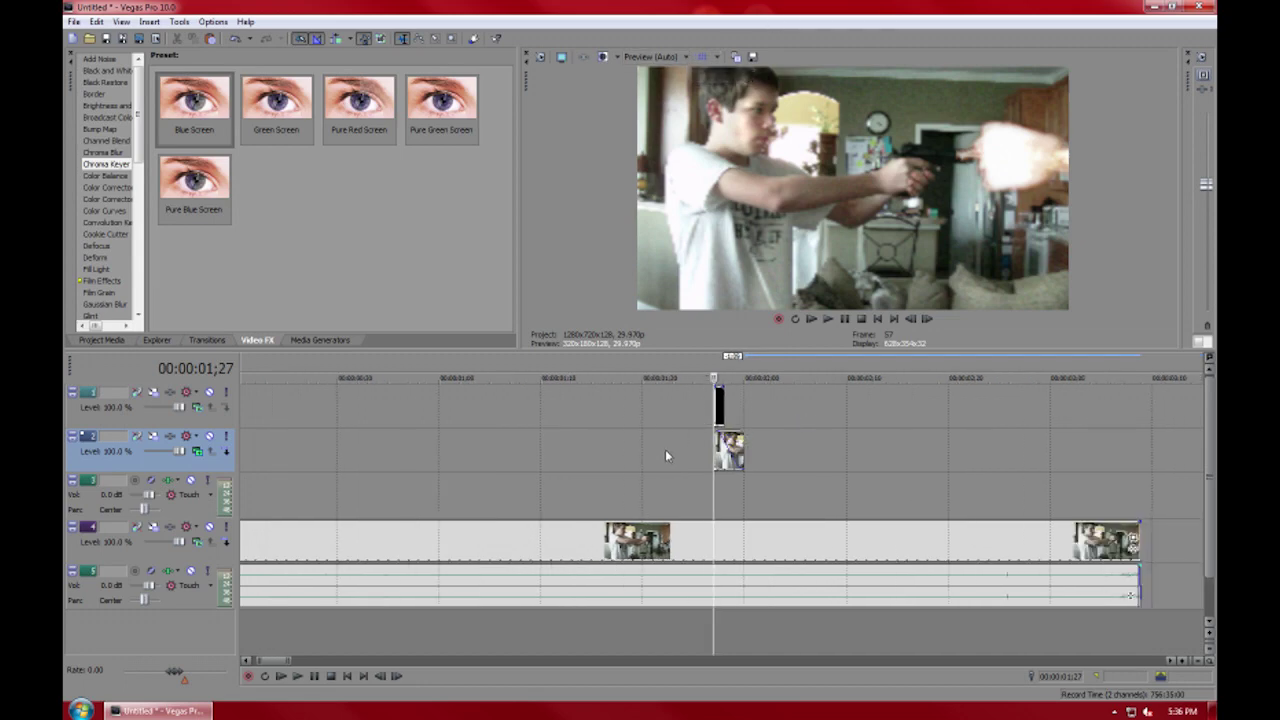
pyautogui.click(663, 449)
pyautogui.click(298, 677)
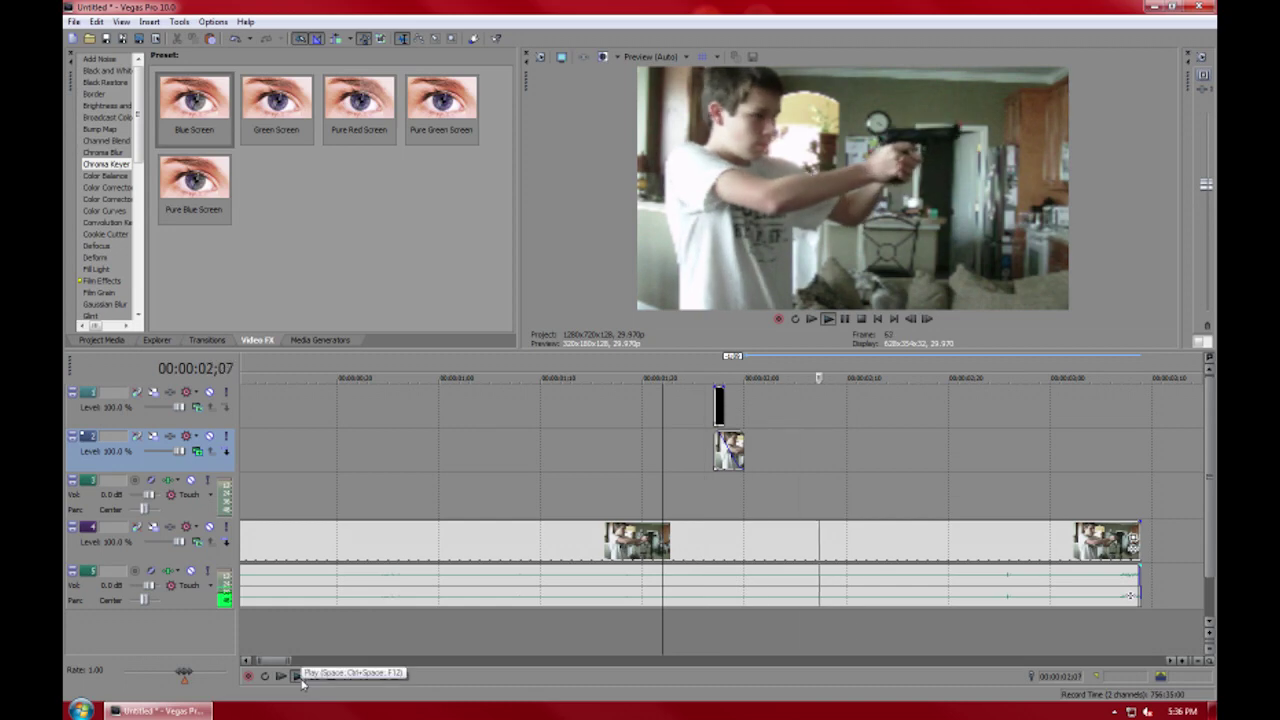